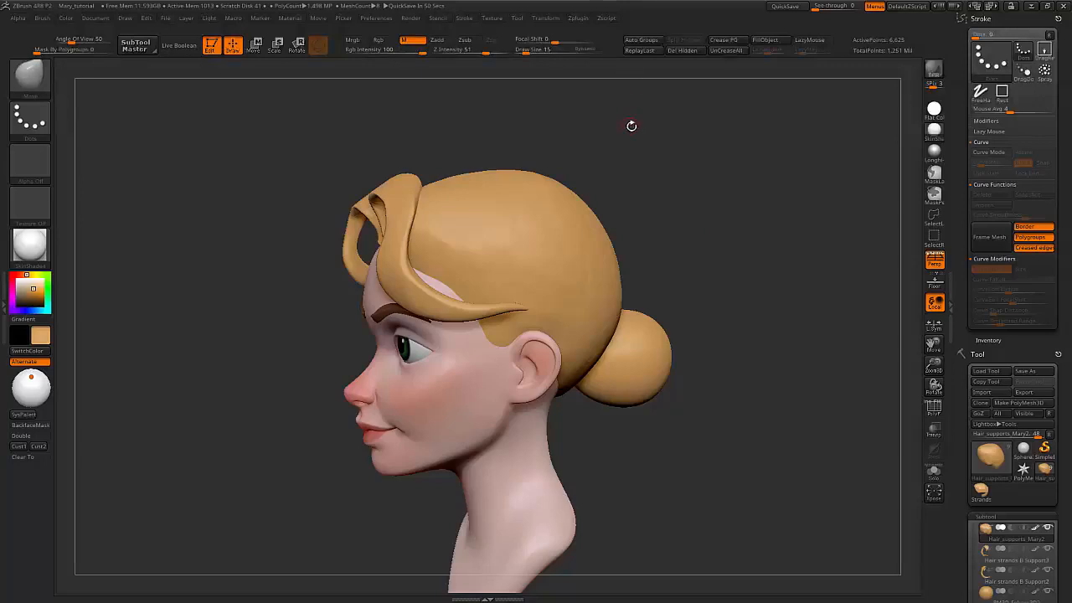
Step: Activate the Topology brush and isolate the Hair_supports_Mary2 subtool
key("b")
key("c")
key("t")
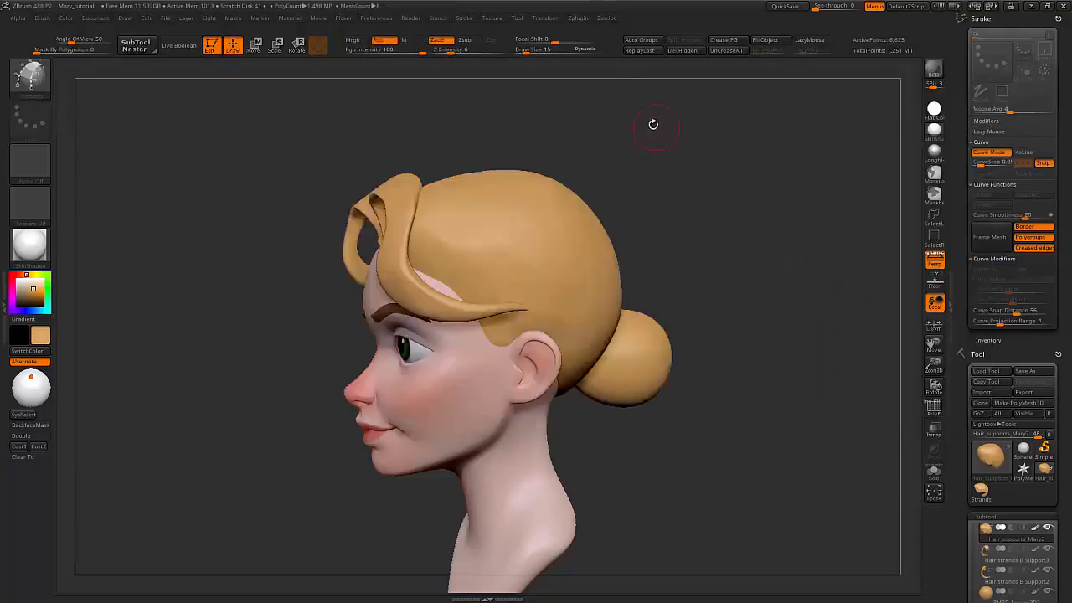
key("ctrl+shift+s")
Step: Draw the first lengthwise topology curve from the front hairline over the crown and down the side of the hair support
left_click_drag(696, 148, 664, 194)
left_click_drag(473, 291, 477, 194)
mouse_move(613, 115)
left_mouse_down()
mouse_move(559, 119)
mouse_move(578, 105)
mouse_move(573, 122)
mouse_move(596, 130)
mouse_move(590, 149)
left_mouse_up()
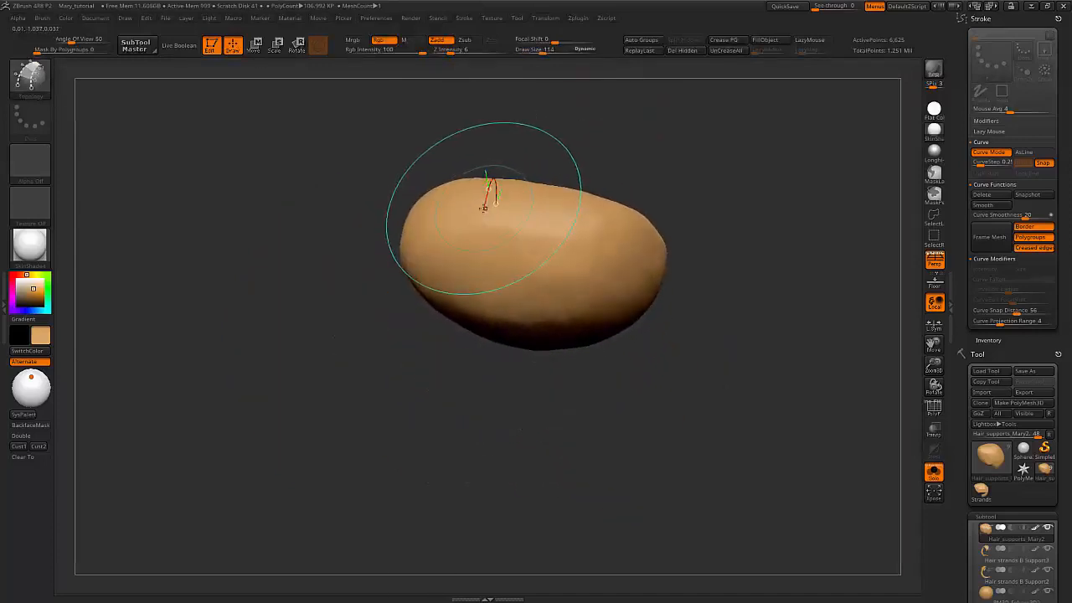
left_click_drag(484, 207, 481, 219)
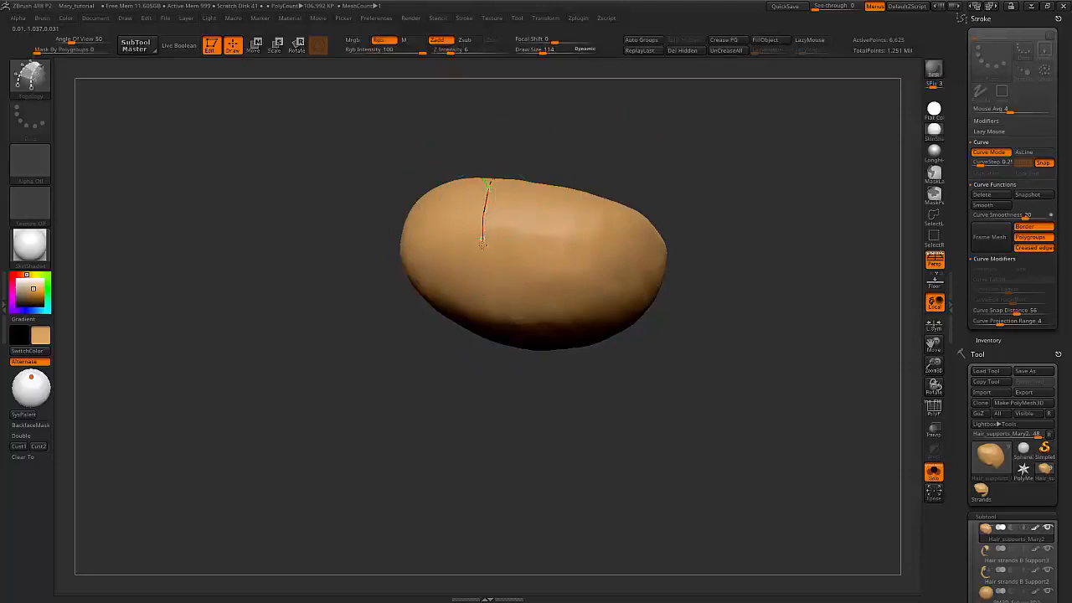
mouse_move(670, 159)
left_mouse_down()
mouse_move(684, 153)
mouse_move(639, 138)
mouse_move(629, 159)
left_mouse_up()
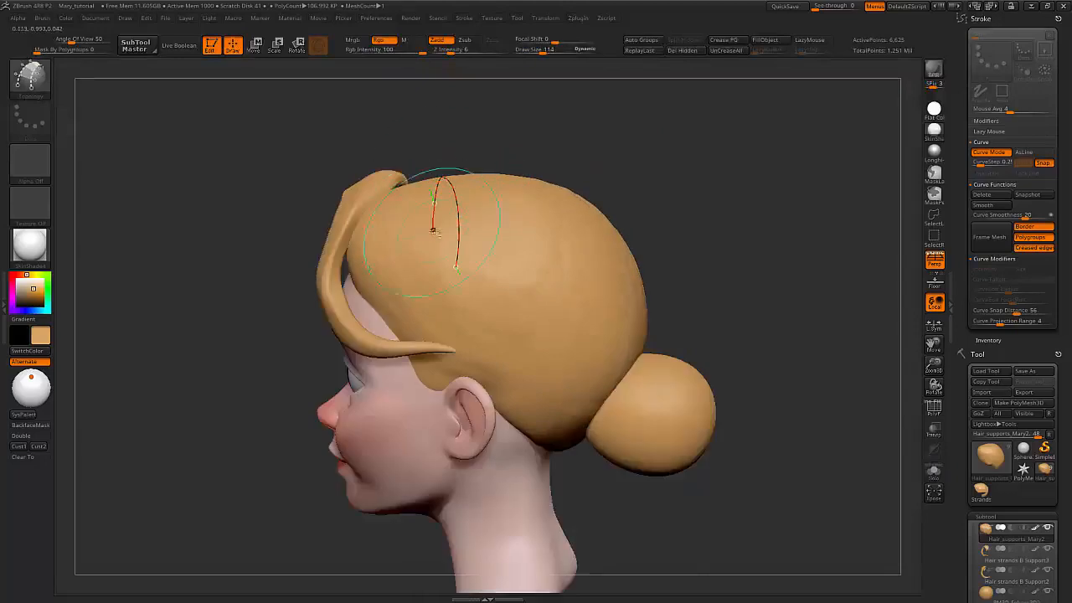
key("alt+s")
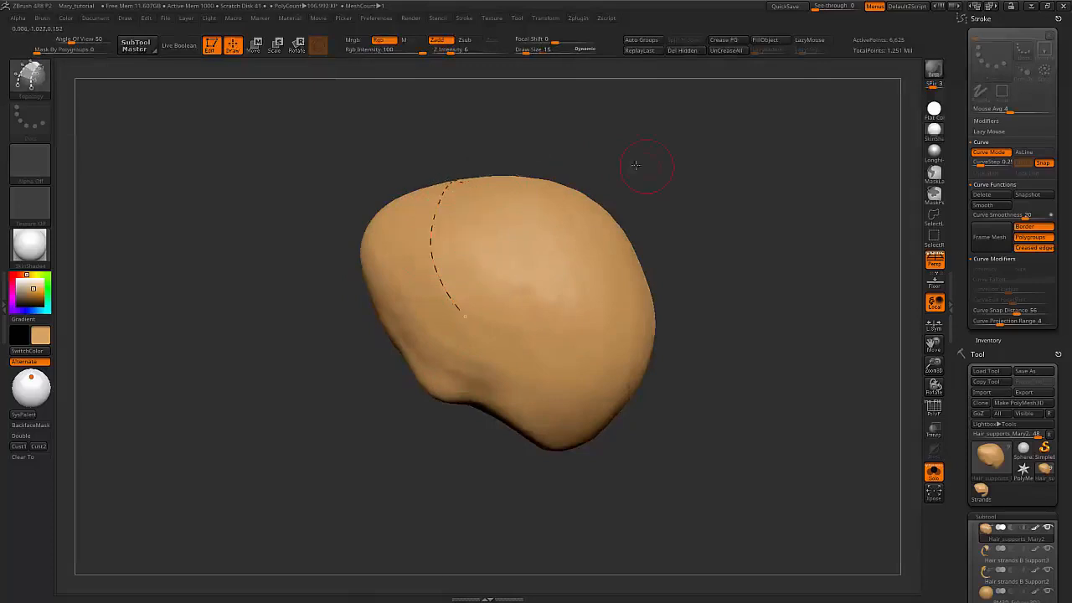
Step: Set the Curve Snap Distance to 42
left_click_drag(636, 166, 606, 169, "alt")
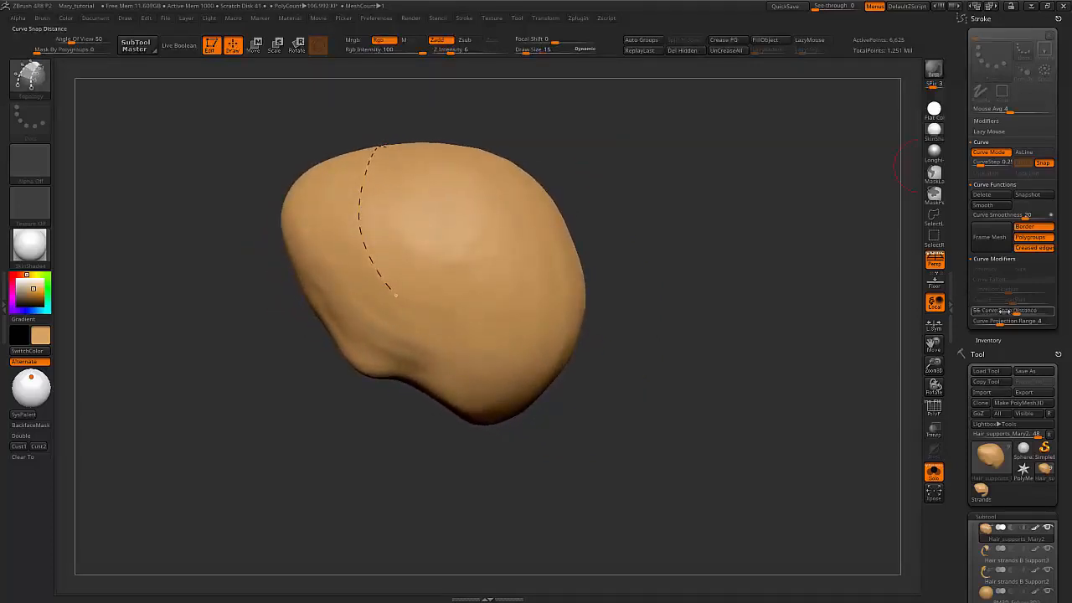
left_click_drag(1014, 313, 1010, 316)
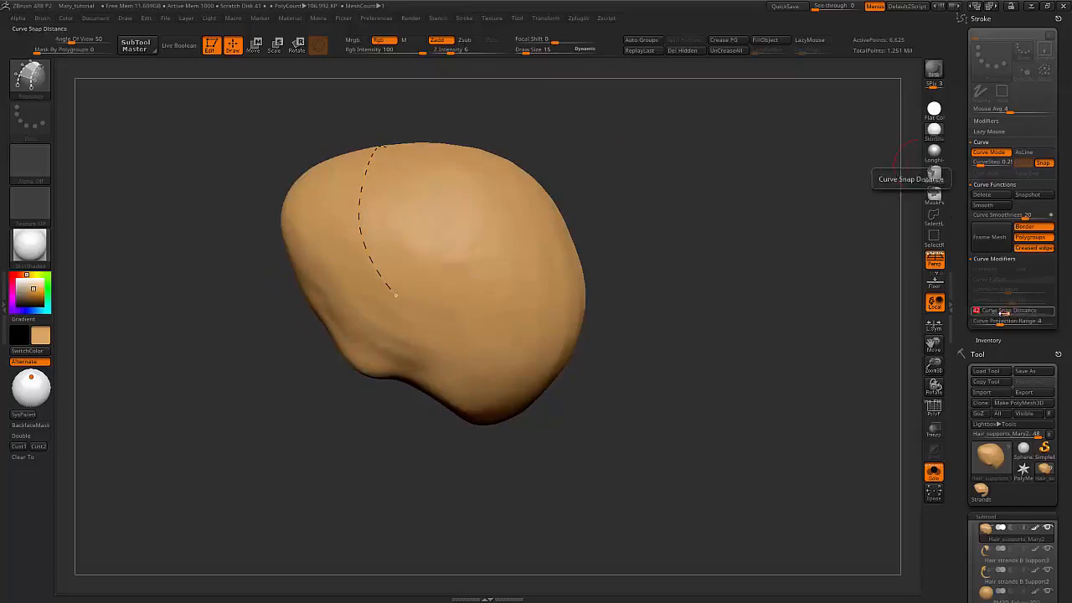
mouse_move(688, 179)
left_mouse_down()
mouse_move(697, 186)
mouse_move(679, 175)
mouse_move(703, 177)
mouse_move(642, 186)
mouse_move(687, 187)
mouse_move(696, 160)
mouse_move(717, 157)
mouse_move(586, 160)
mouse_move(651, 136)
left_mouse_up()
Step: Extend the first lengthwise curve down the back of the hair support to the base of the bun
key("alt+s")
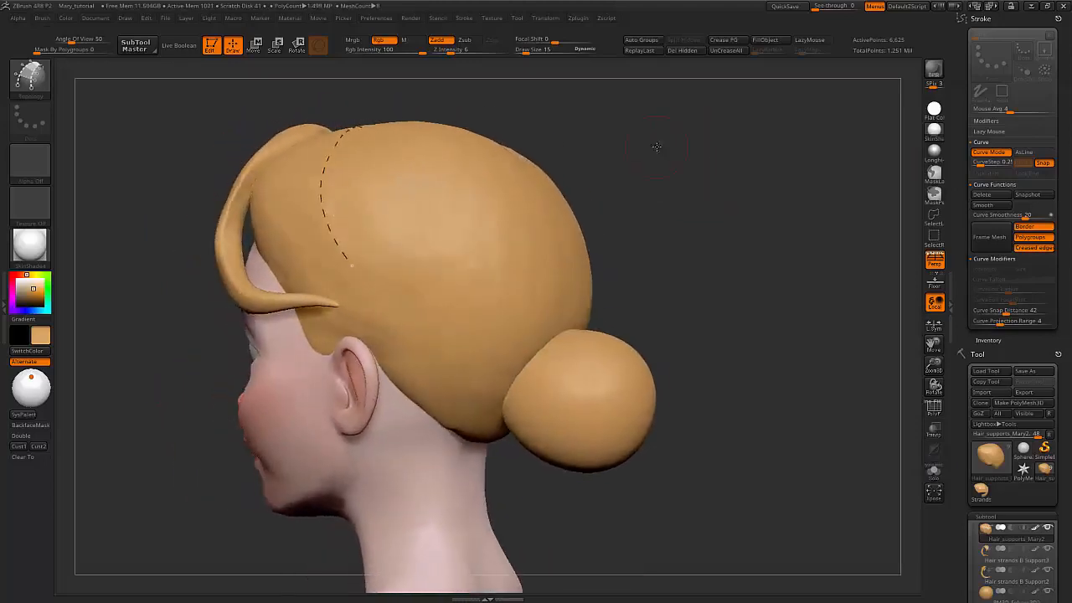
left_click_drag(358, 275, 371, 290)
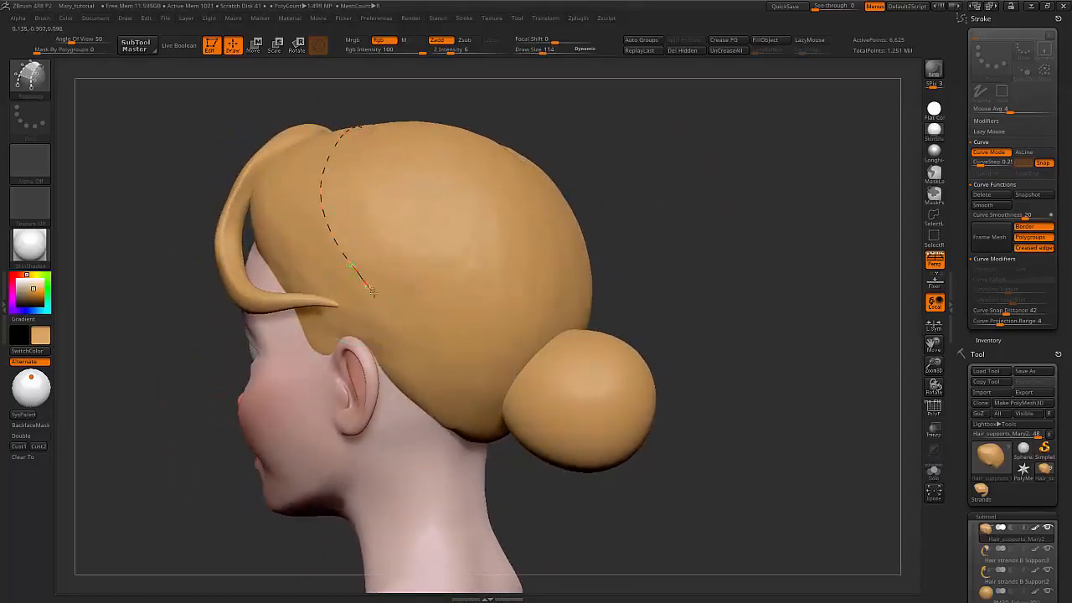
mouse_move(727, 234)
left_mouse_down()
mouse_move(677, 186)
mouse_move(642, 211)
mouse_move(746, 168)
left_mouse_up()
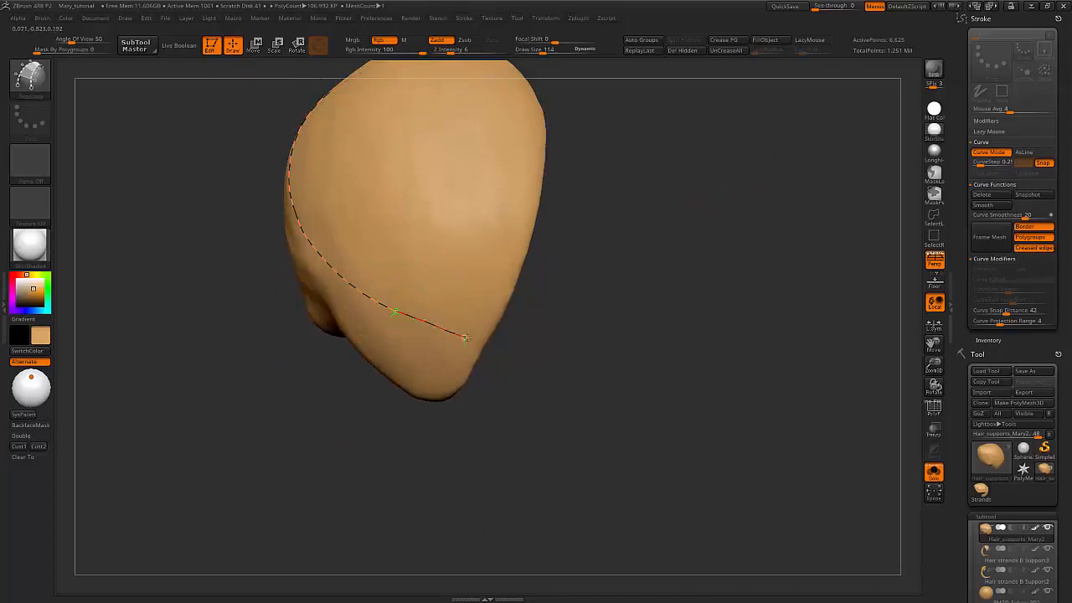
left_click_drag(653, 290, 634, 265)
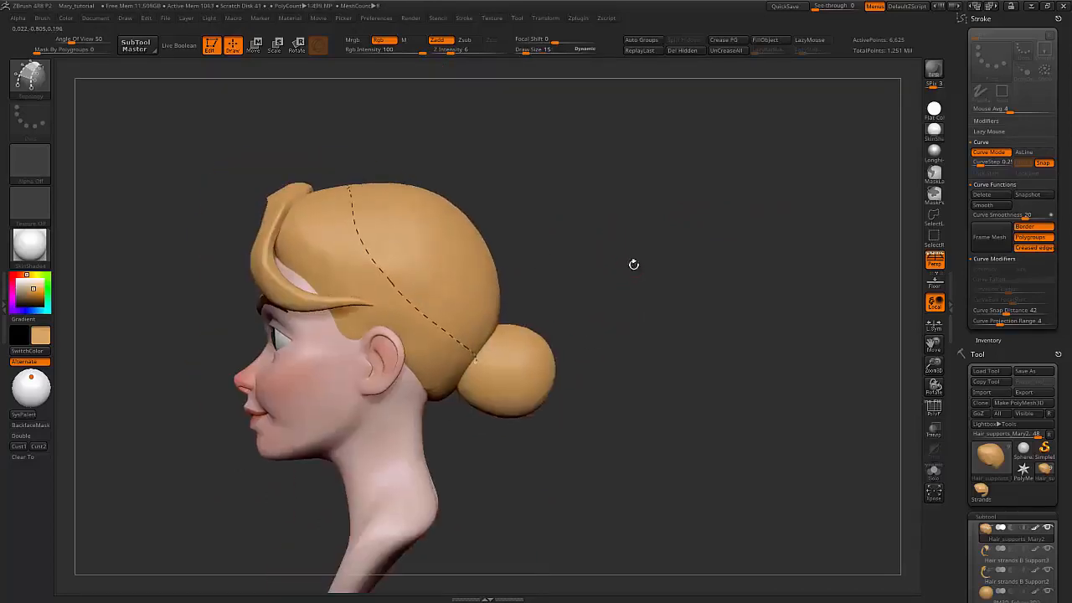
Step: Draw a second lengthwise curve beside the first on the ear side, from the front underside back to the bun
mouse_move(623, 220)
left_mouse_down()
mouse_move(606, 221)
mouse_move(634, 225)
mouse_move(585, 209)
mouse_move(610, 210)
mouse_move(676, 156)
mouse_move(625, 218)
mouse_move(771, 121)
mouse_move(618, 201)
left_mouse_up()
key("alt+s")
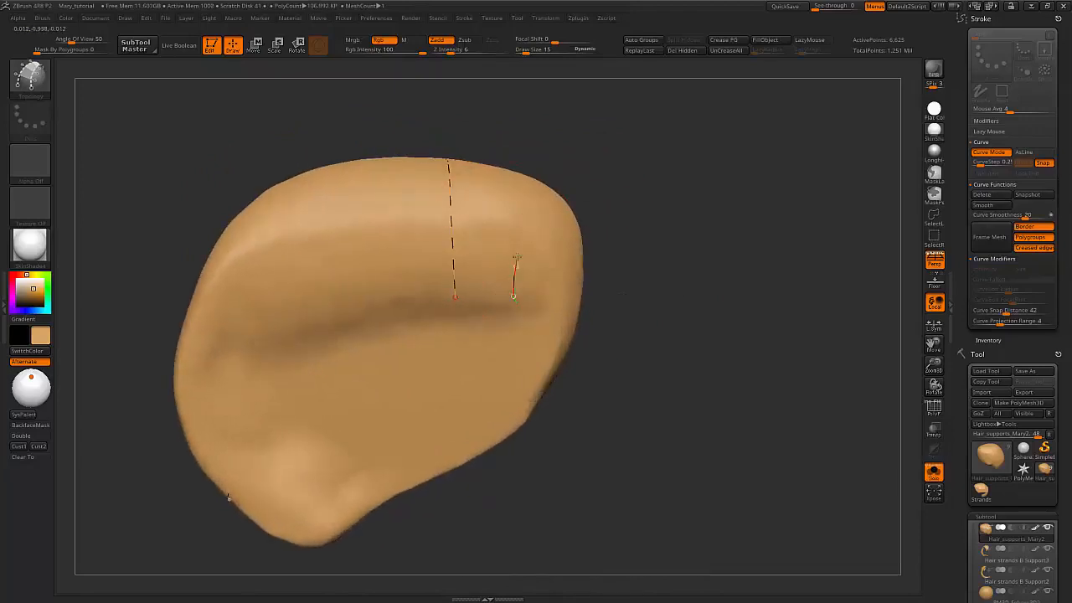
mouse_move(634, 158)
left_mouse_down()
mouse_move(551, 134)
mouse_move(571, 103)
mouse_move(574, 183)
mouse_move(618, 115)
mouse_move(596, 175)
left_mouse_up()
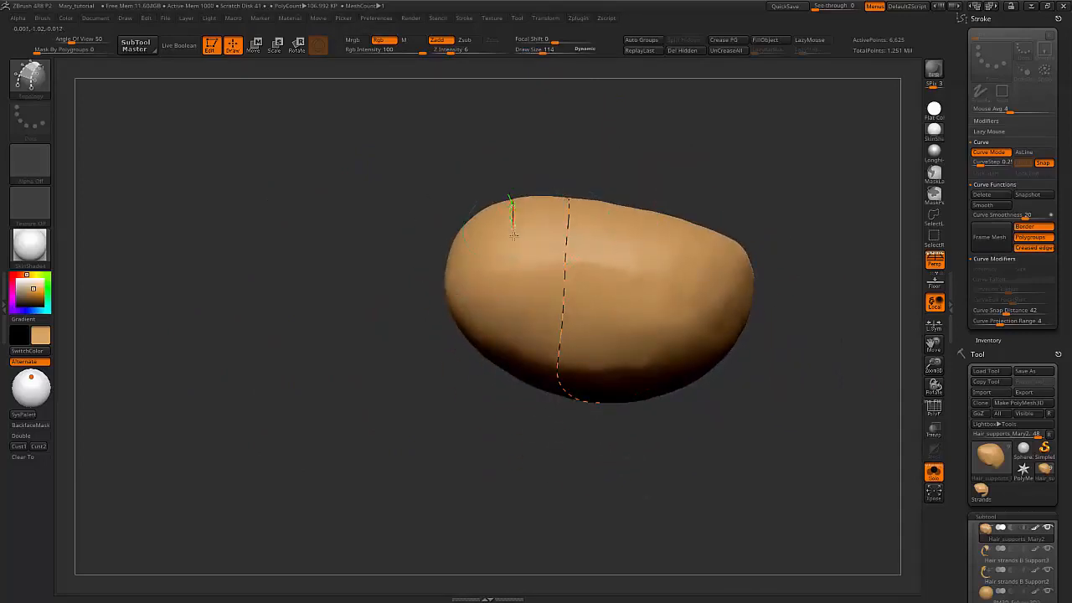
left_click_drag(514, 275, 518, 293)
mouse_move(637, 182)
left_mouse_down()
mouse_move(690, 98)
mouse_move(606, 103)
mouse_move(618, 131)
mouse_move(601, 134)
left_mouse_up()
left_click_drag(500, 160, 492, 179)
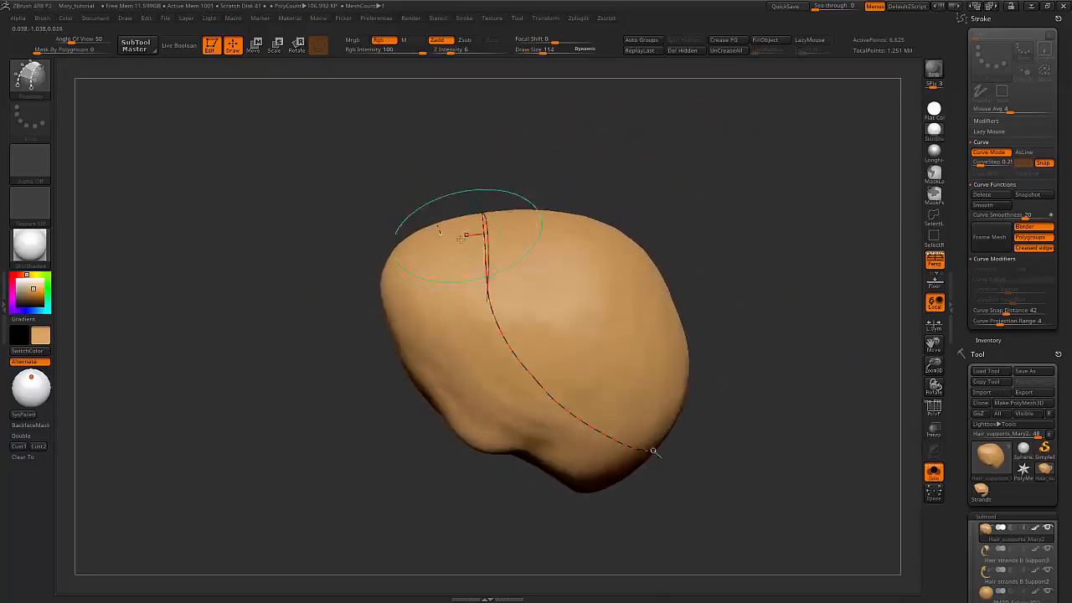
left_click_drag(446, 251, 448, 254)
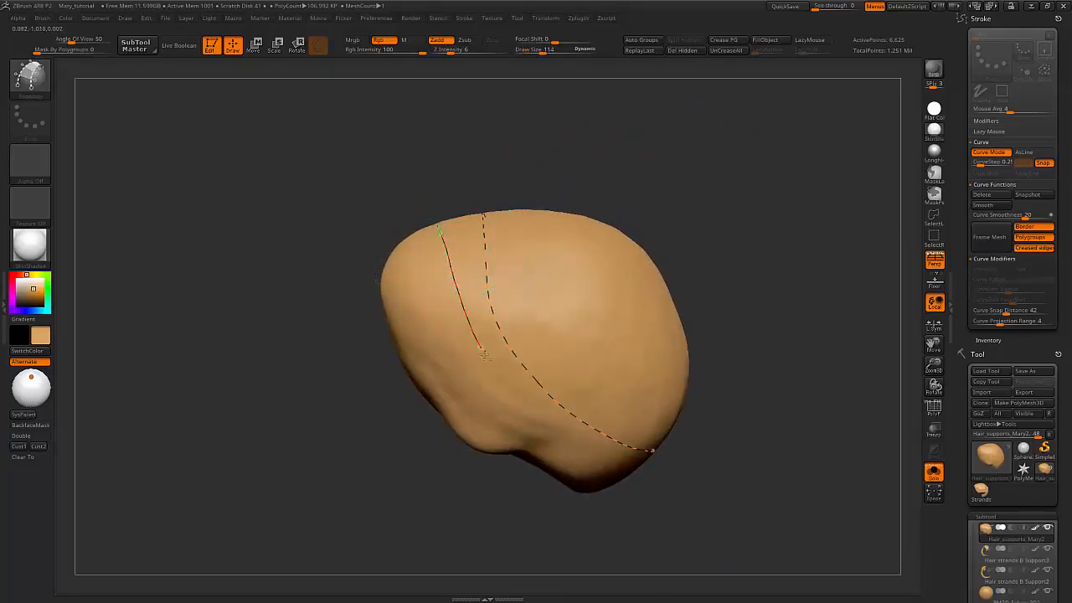
left_click_drag(516, 397, 519, 402)
left_click_drag(736, 220, 605, 145, "alt")
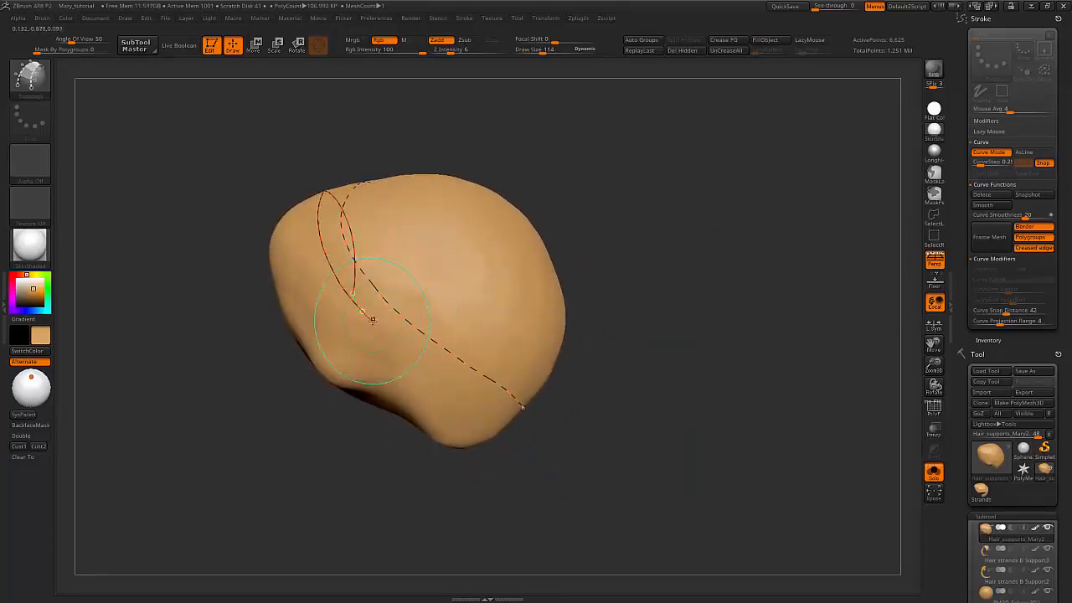
left_click_drag(374, 323, 379, 330)
left_click_drag(509, 408, 514, 409)
Step: Draw a third lengthwise curve closest to the ear, from the front underside around the side to the nape
key("alt+s")
mouse_move(700, 197)
left_mouse_down()
mouse_move(639, 203)
mouse_move(628, 181)
mouse_move(650, 211)
left_mouse_up()
mouse_move(650, 211)
left_mouse_down()
mouse_move(625, 203)
mouse_move(617, 158)
mouse_move(663, 161)
mouse_move(695, 144)
mouse_move(681, 156)
mouse_move(490, 148)
mouse_move(497, 239)
left_mouse_up()
key("alt+s")
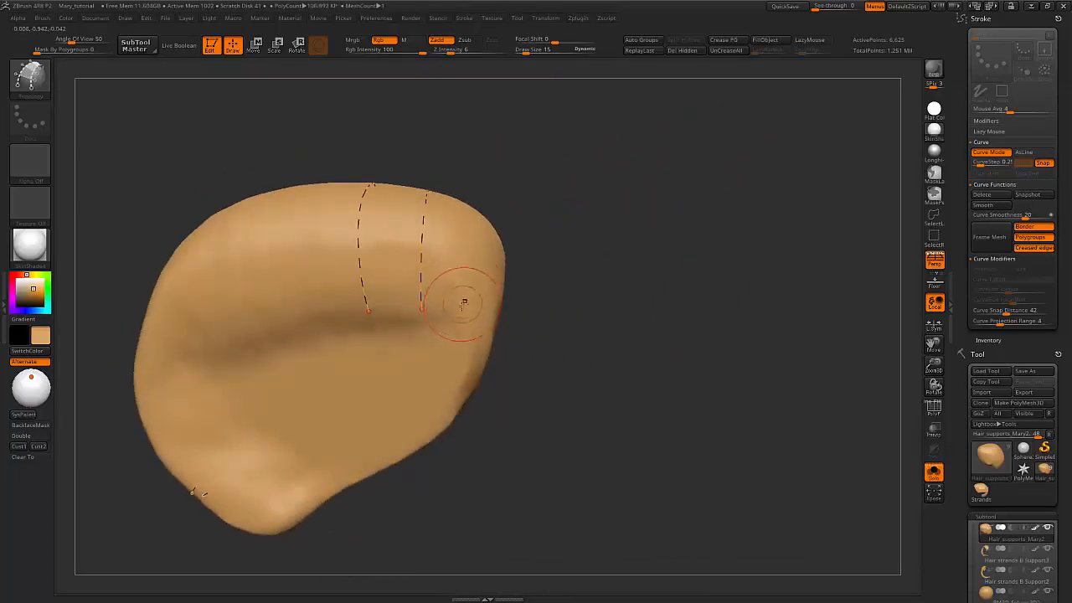
left_click_drag(602, 181, 487, 275)
left_click_drag(479, 323, 479, 332)
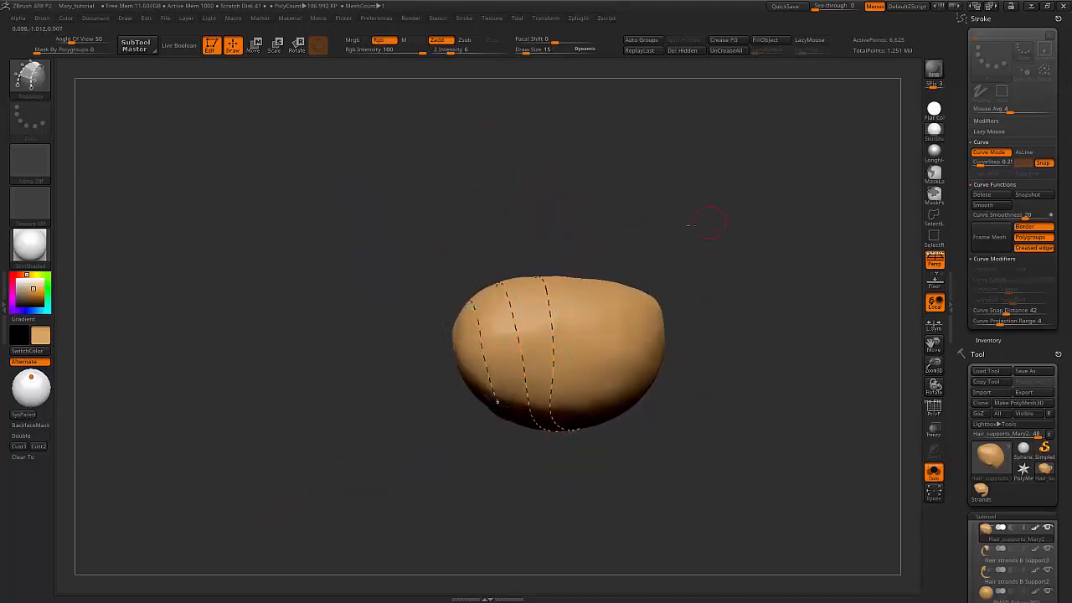
left_click_drag(691, 224, 557, 188, "alt")
left_click_drag(586, 277, 591, 76)
left_click_drag(320, 271, 319, 252)
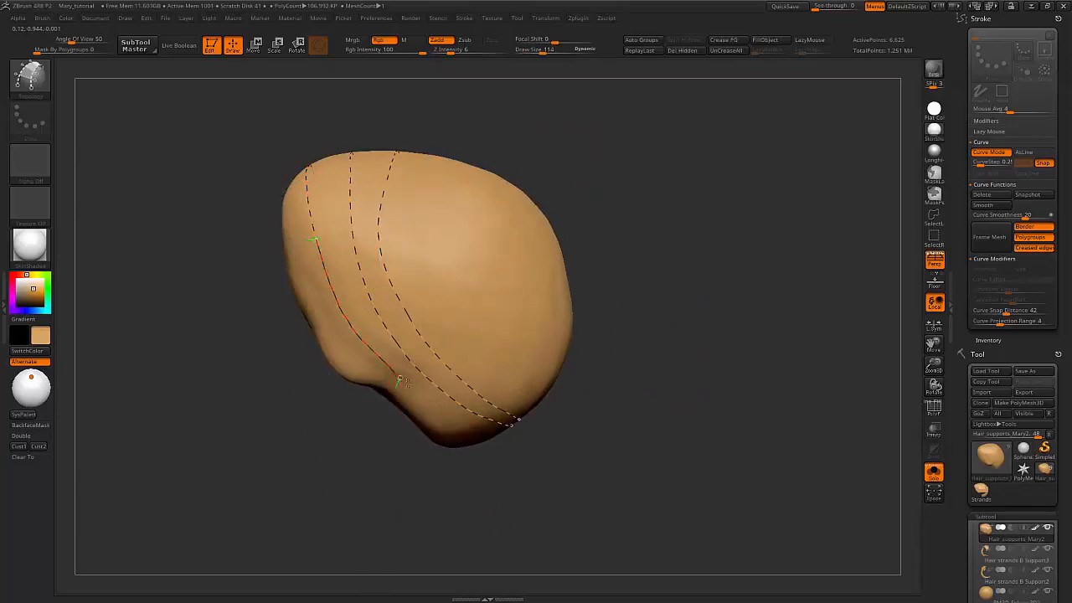
left_click_drag(695, 297, 598, 100)
Step: Examine the three lengthwise curves against the full head and the other hair pieces
key("shift+s")
key("shift+s")
left_click_drag(618, 137, 597, 189)
key("shift+s")
key("shift+s")
key("shift+s")
key("shift+s")
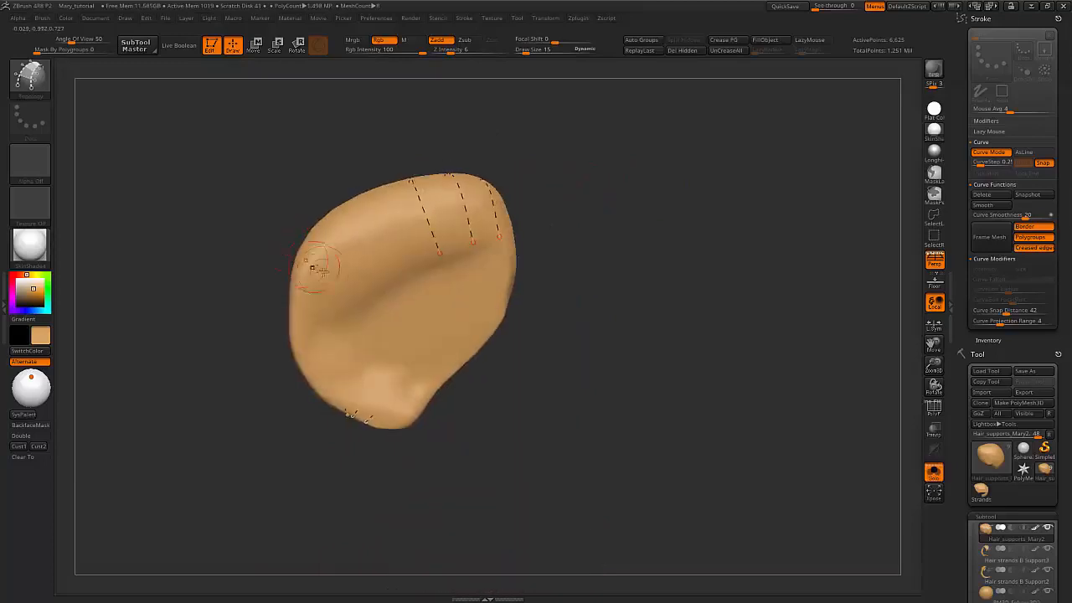
Step: Draw a fourth lengthwise curve on the far side of the hair support, from the front underside over to the bun
left_click_drag(266, 239, 392, 142)
left_click_drag(511, 169, 446, 222)
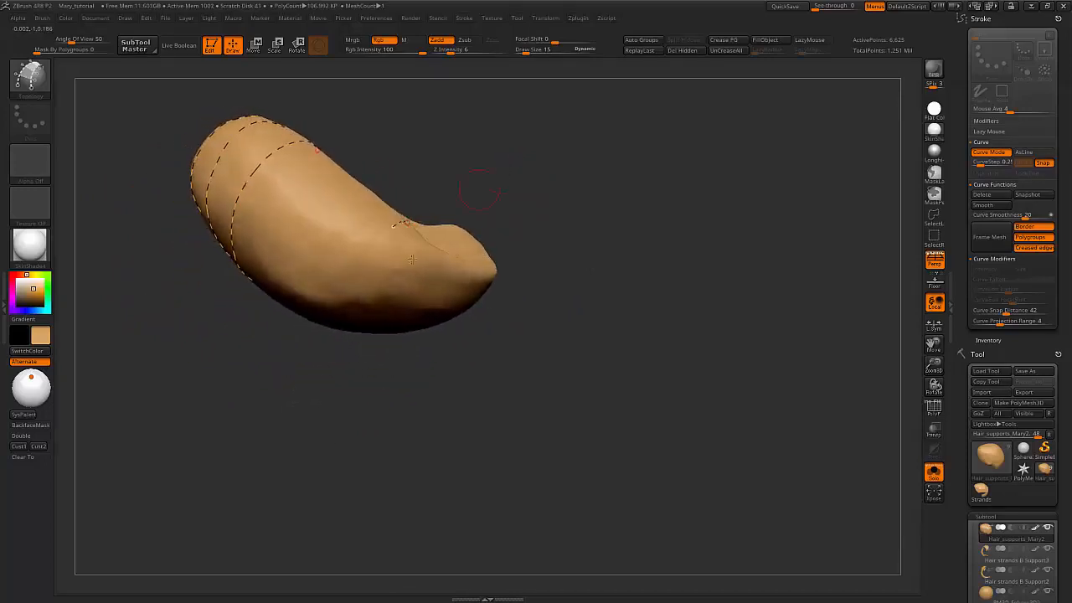
left_click_drag(378, 242, 372, 291)
left_click_drag(490, 190, 512, 101)
mouse_move(540, 259)
left_mouse_down("alt")
mouse_move(527, 119)
mouse_move(510, 83)
mouse_move(520, 182)
mouse_move(491, 179)
mouse_move(582, 148)
mouse_move(554, 173)
left_mouse_up("alt")
left_click_drag(405, 160, 403, 190)
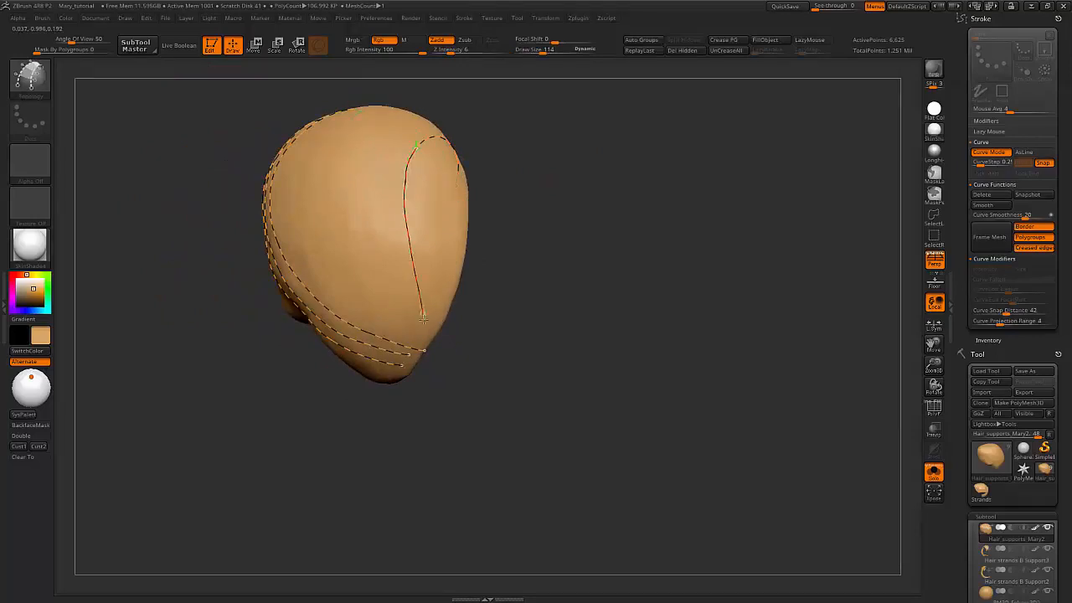
left_click_drag(425, 337, 425, 341)
Step: Draw a fifth lengthwise curve just inside the far-side curve, from the front underside over the crown to the bun
key("alt+s")
left_click_drag(644, 211, 541, 165, "alt")
key("alt+s")
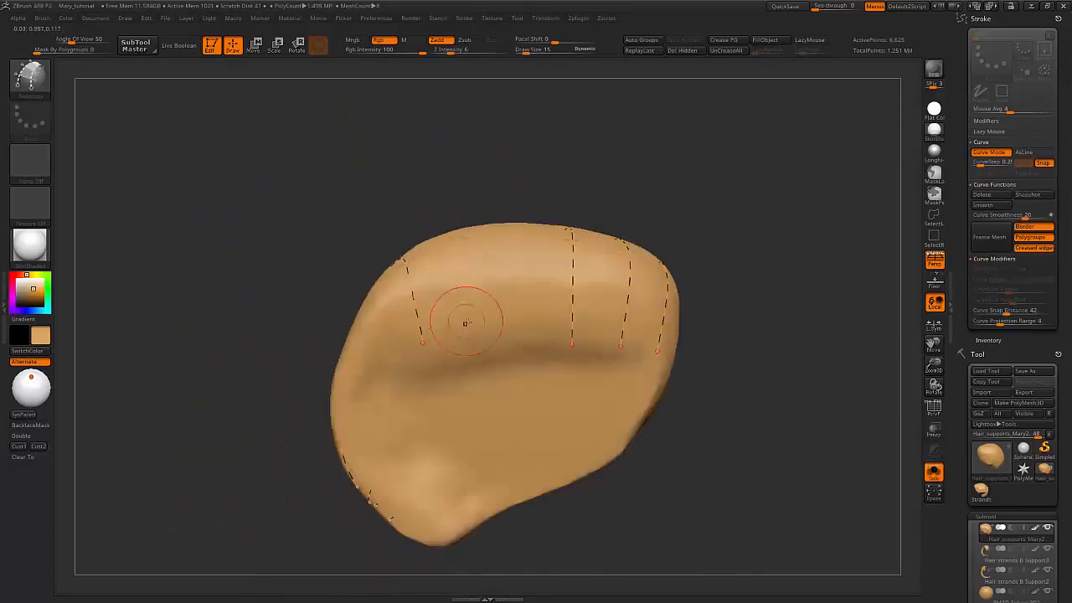
left_click_drag(458, 338, 457, 297)
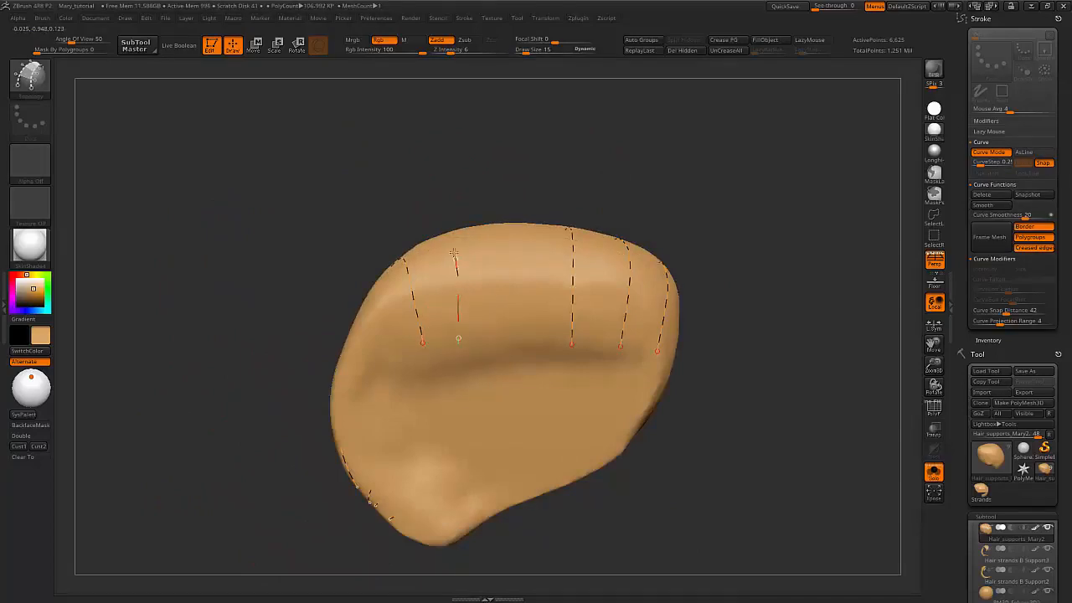
left_click_drag(435, 211, 539, 138)
left_click_drag(348, 184, 347, 193)
left_click_drag(509, 191, 524, 124)
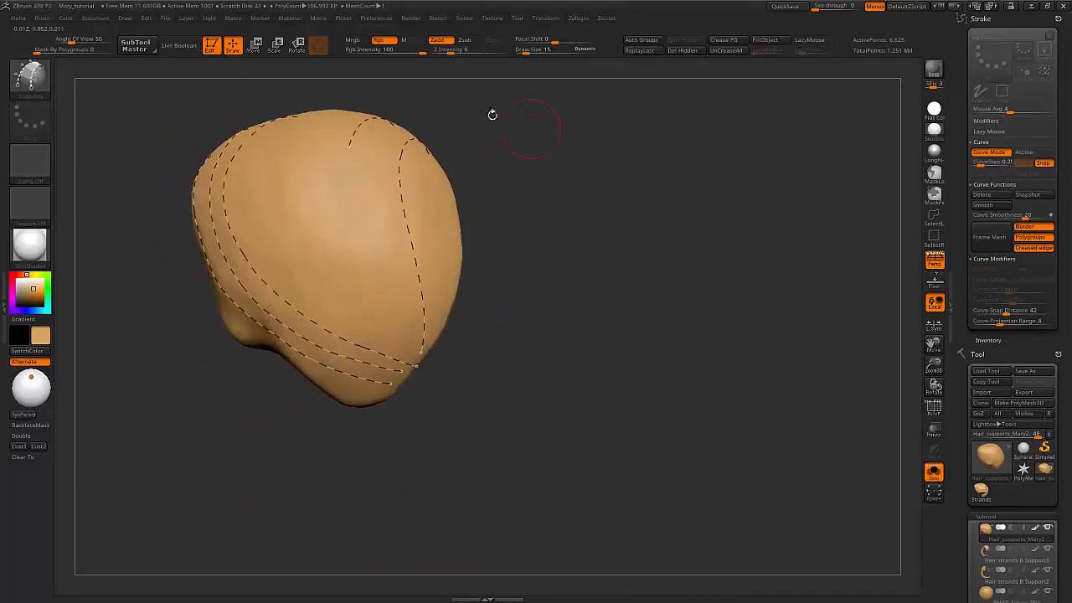
left_click_drag(344, 161, 342, 188)
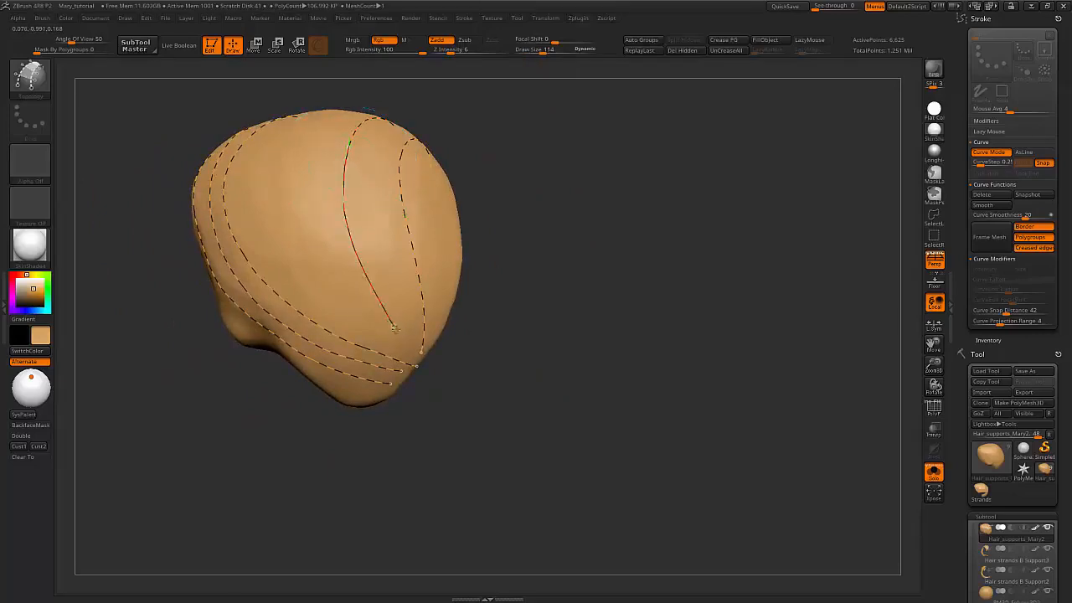
left_click_drag(414, 353, 416, 355)
Step: Draw a sixth lengthwise curve through the middle of the remaining wide gap, from the front underside to the bun
left_click_drag(556, 206, 469, 178)
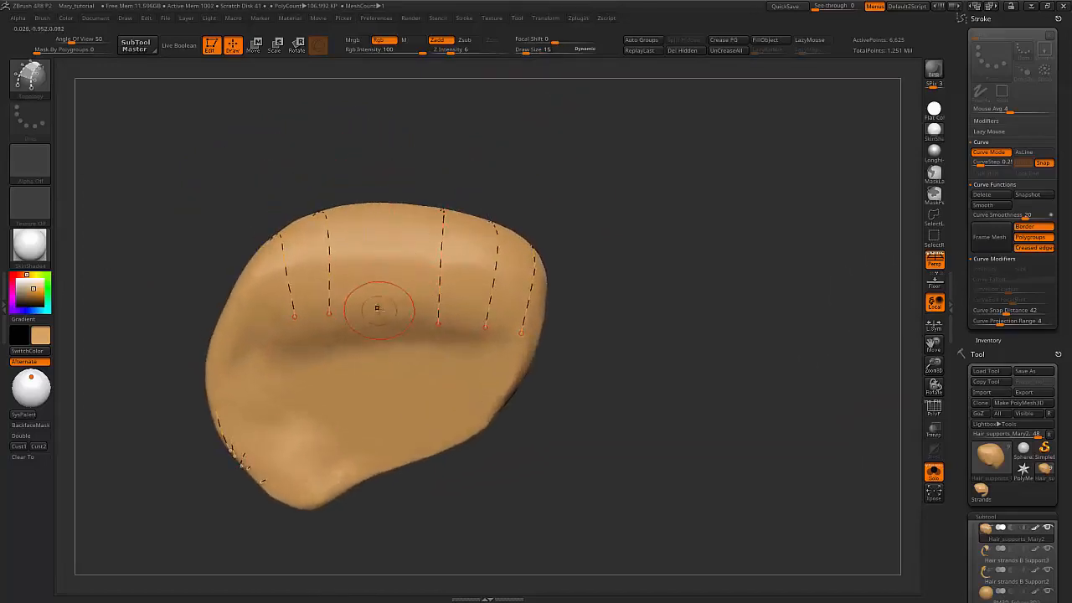
left_click_drag(389, 189, 502, 200)
left_click_drag(337, 241, 337, 238)
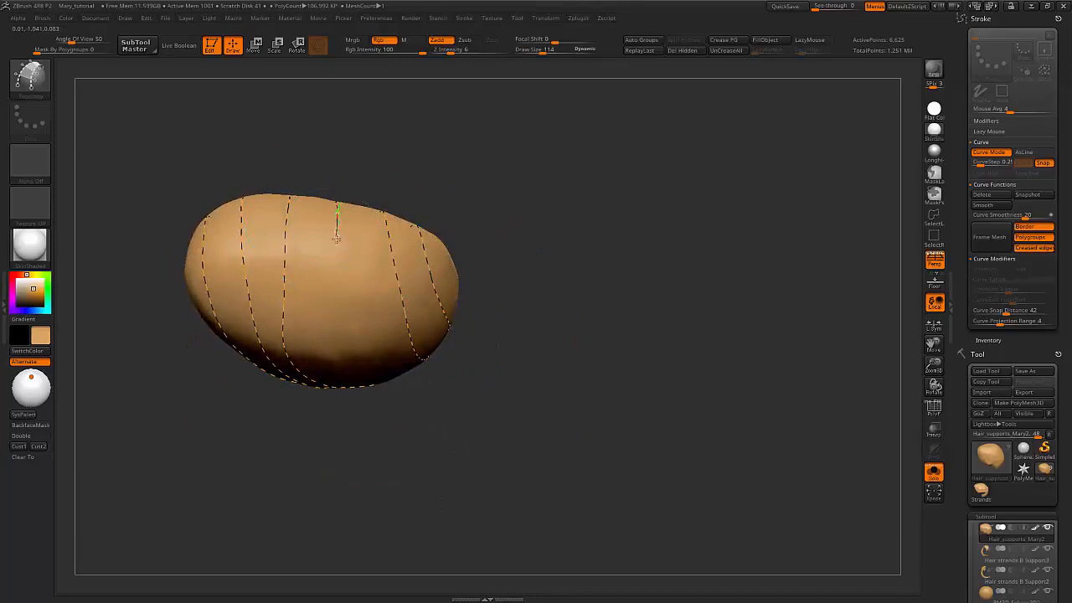
left_click_drag(349, 344, 350, 346)
mouse_move(532, 114)
left_mouse_down()
mouse_move(490, 139)
mouse_move(503, 183)
mouse_move(507, 155)
mouse_move(492, 154)
left_mouse_up()
left_click_drag(452, 120, 462, 114)
left_click_drag(278, 177, 282, 188)
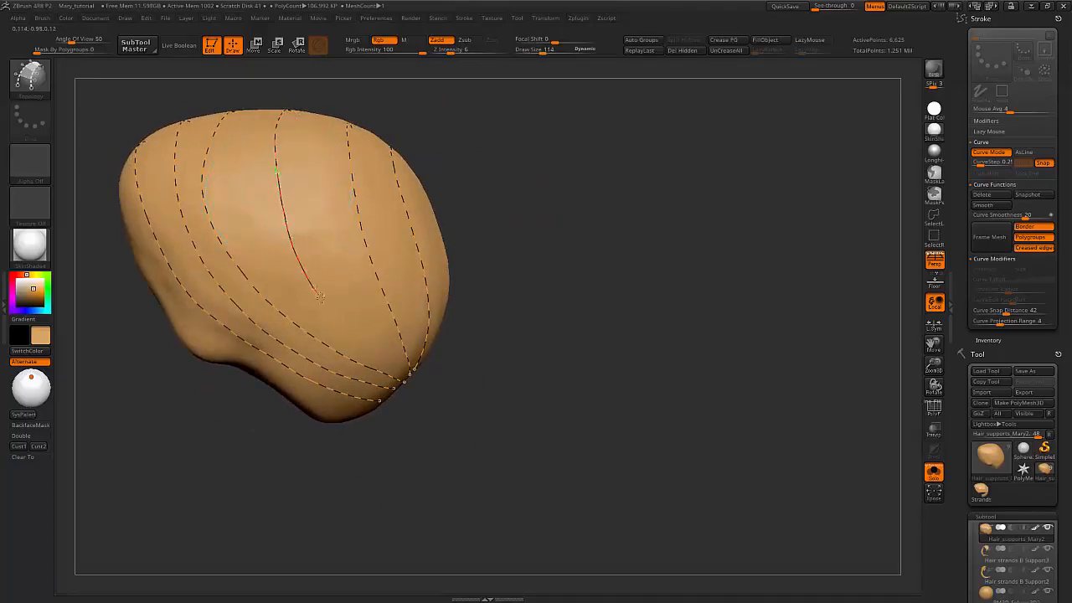
left_click_drag(573, 271, 469, 227)
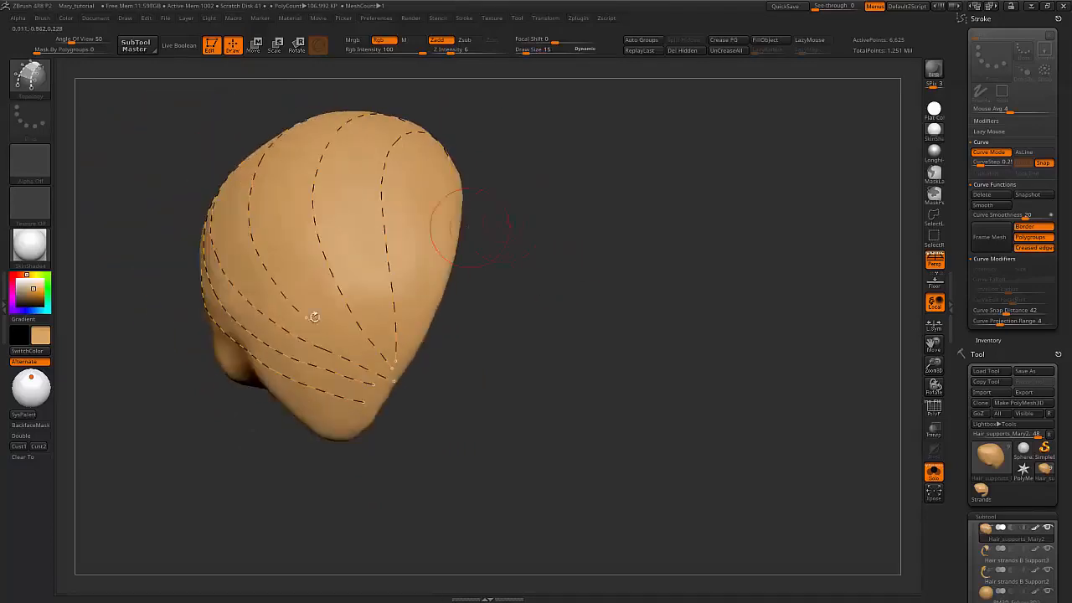
left_click_drag(317, 325, 331, 336)
left_click_drag(381, 369, 384, 369)
Step: Examine the flow of all six lengthwise curves together with the full head, fringe and bun
key("alt+s")
left_click_drag(575, 256, 528, 222, "alt")
left_click_drag(512, 272, 264, 172)
mouse_move(506, 145)
left_mouse_down()
mouse_move(556, 115)
mouse_move(495, 155)
left_mouse_up()
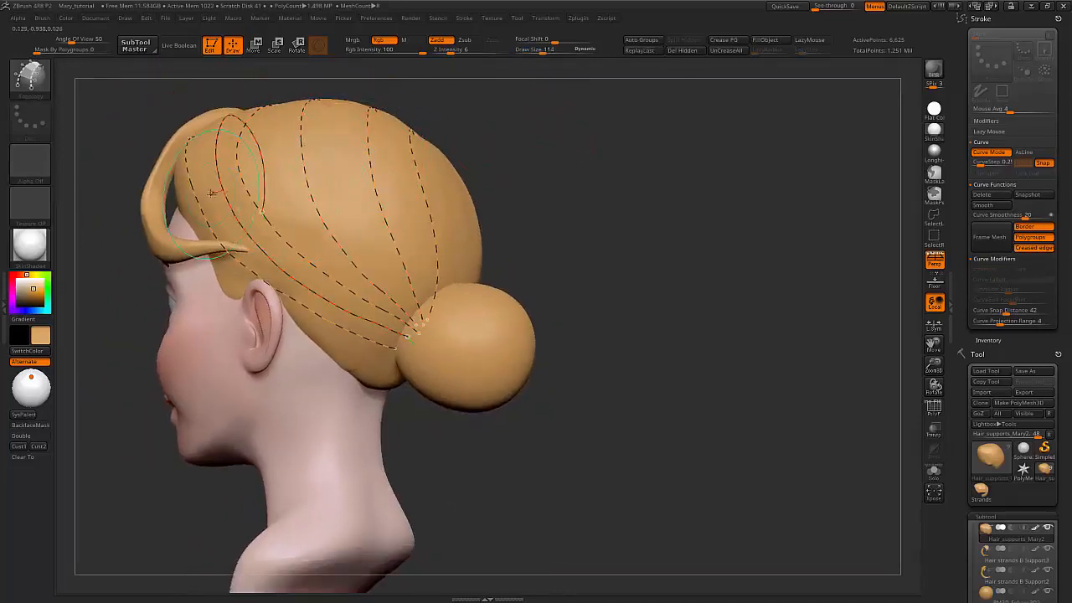
left_click_drag(613, 196, 730, 139)
Step: Isolate the hair support and draw two crosswise curves over all six lengthwise curves along its front underside
key("shift+alt+s")
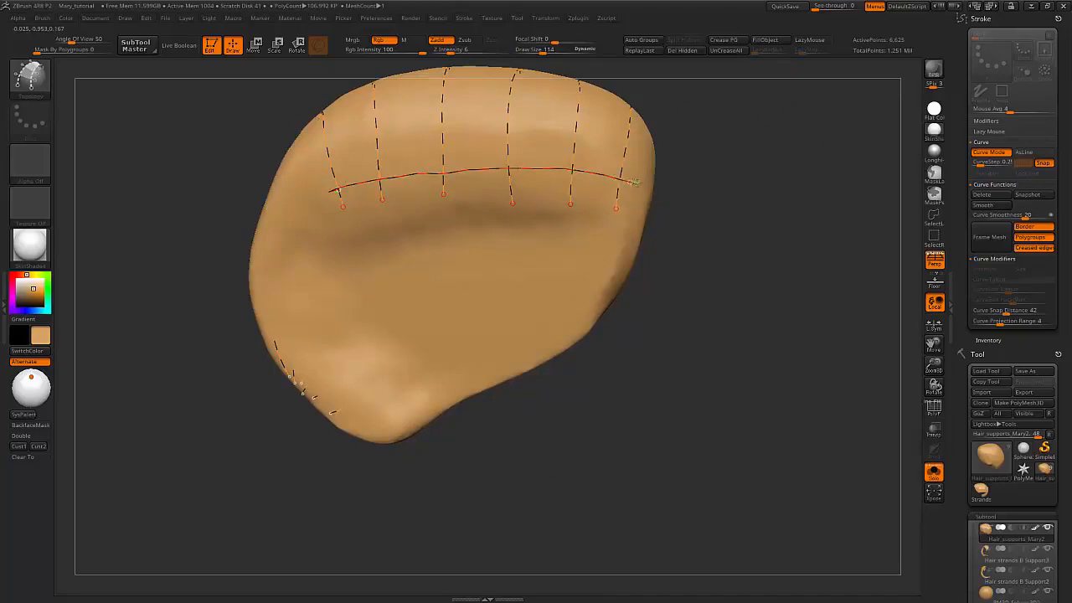
left_click_drag(771, 88, 745, 218)
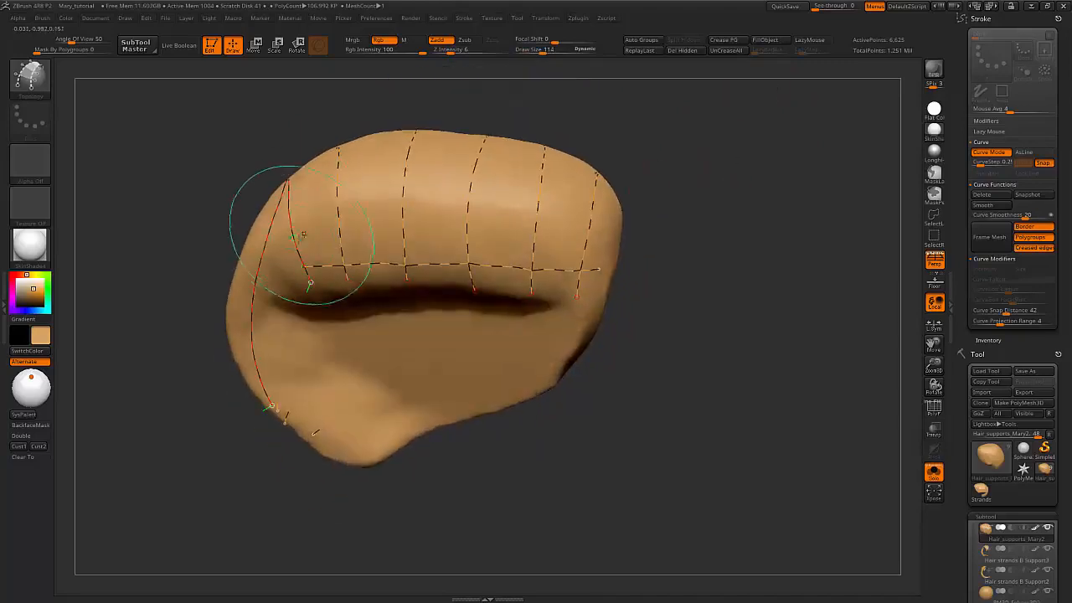
left_click(293, 242, "alt")
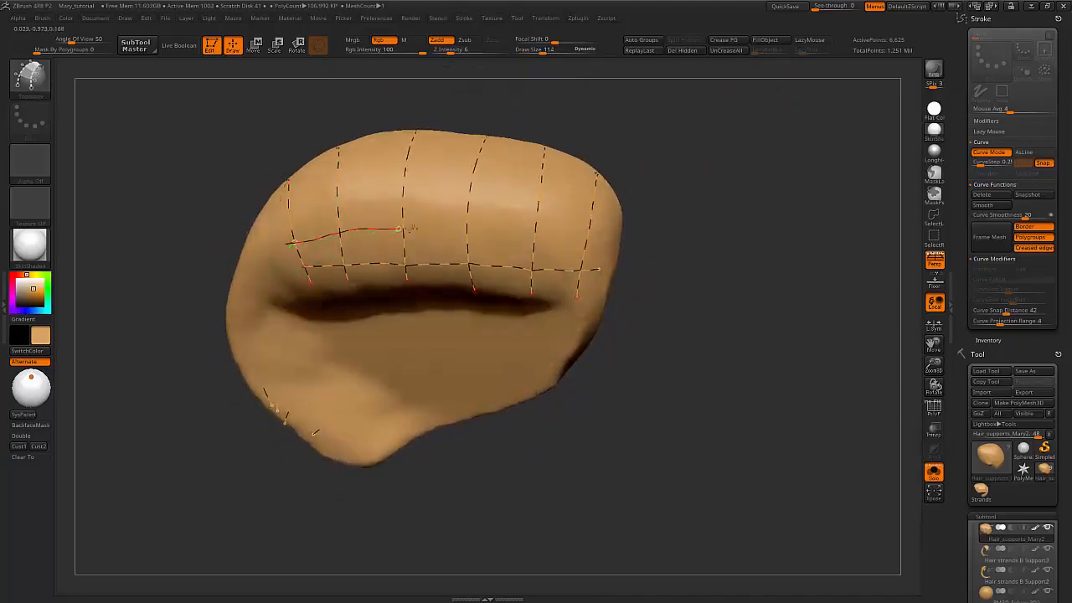
left_click(605, 243, "alt")
mouse_move(718, 162)
left_mouse_down()
mouse_move(717, 103)
mouse_move(704, 168)
mouse_move(642, 206)
left_mouse_up()
left_click(243, 265, "alt")
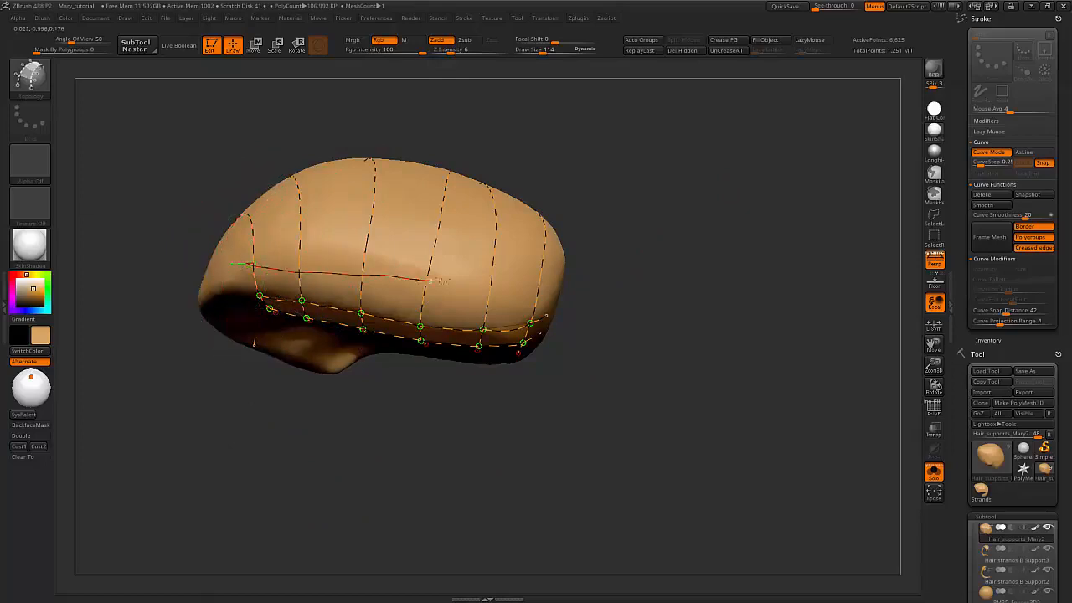
mouse_move(653, 172)
left_mouse_down()
mouse_move(653, 101)
mouse_move(656, 116)
mouse_move(539, 189)
mouse_move(572, 118)
mouse_move(550, 223)
mouse_move(575, 184)
left_mouse_up()
key("ctrl+z")
Step: Draw two more crosswise curves over the front of the hair support, spaced progressively back from the front underside
left_click_drag(358, 118, 360, 160)
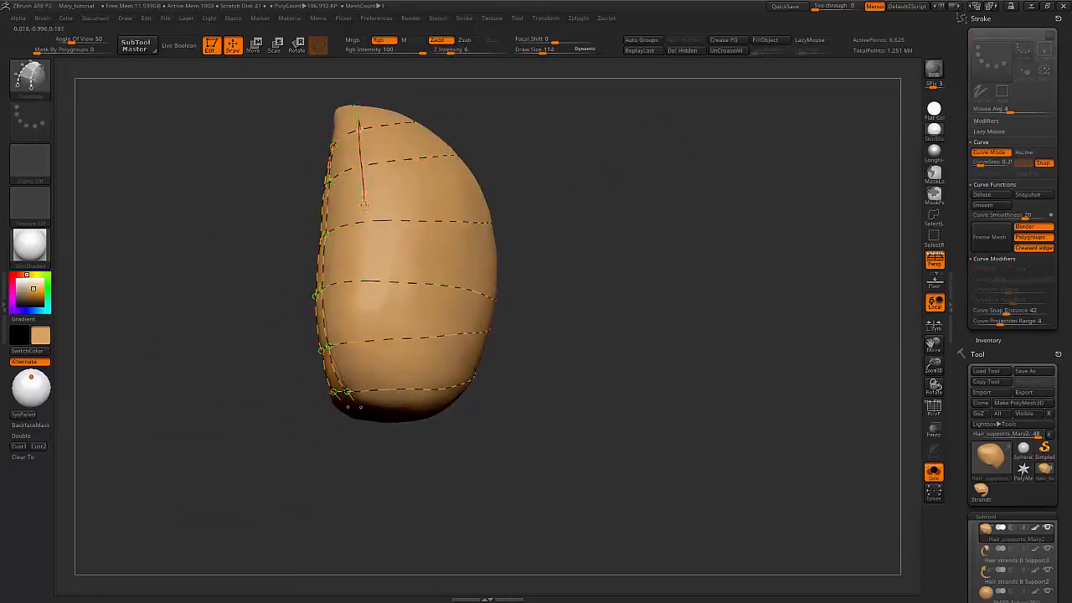
left_click_drag(371, 408, 369, 412)
mouse_move(616, 232)
left_mouse_down()
mouse_move(639, 123)
mouse_move(655, 157)
mouse_move(632, 158)
mouse_move(670, 164)
mouse_move(514, 179)
left_mouse_up()
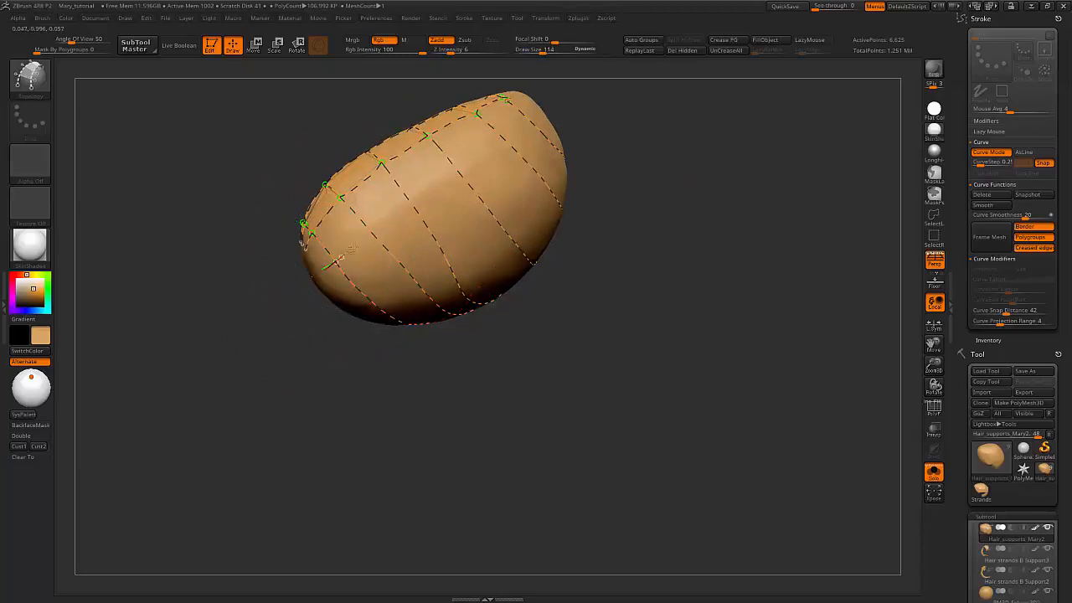
key("ctrl+z")
mouse_move(645, 206)
left_mouse_down()
mouse_move(664, 154)
mouse_move(680, 151)
left_mouse_up()
left_click_drag(358, 292, 417, 248)
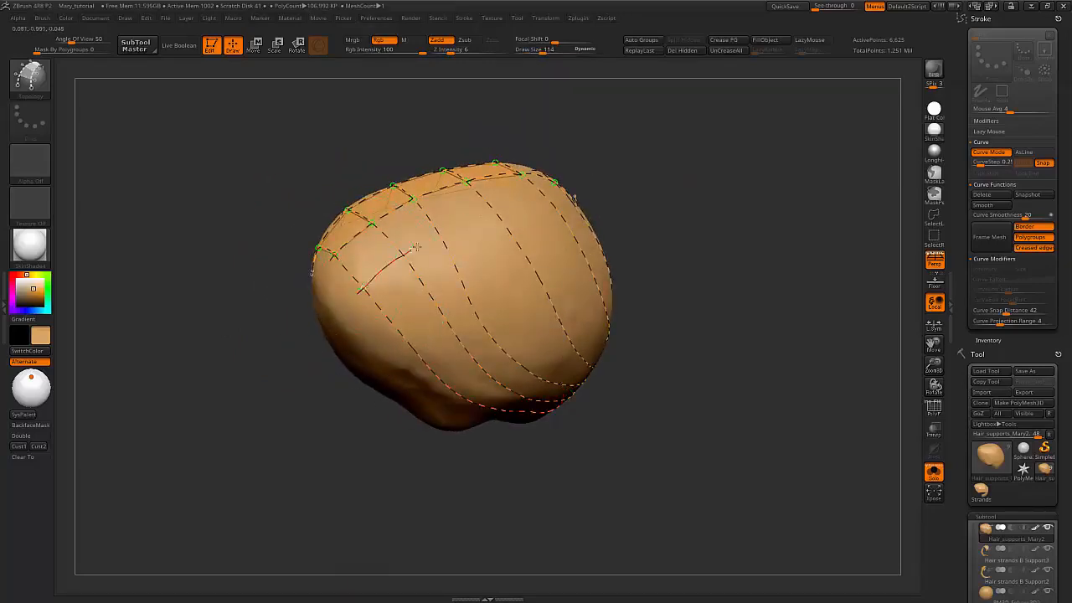
left_click_drag(565, 195, 573, 193)
Step: Extend the front crosswise curves across the outermost lengthwise curve on the far side of the hair support
mouse_move(699, 160)
left_mouse_down()
mouse_move(680, 142)
mouse_move(692, 201)
mouse_move(678, 143)
mouse_move(586, 180)
left_mouse_up()
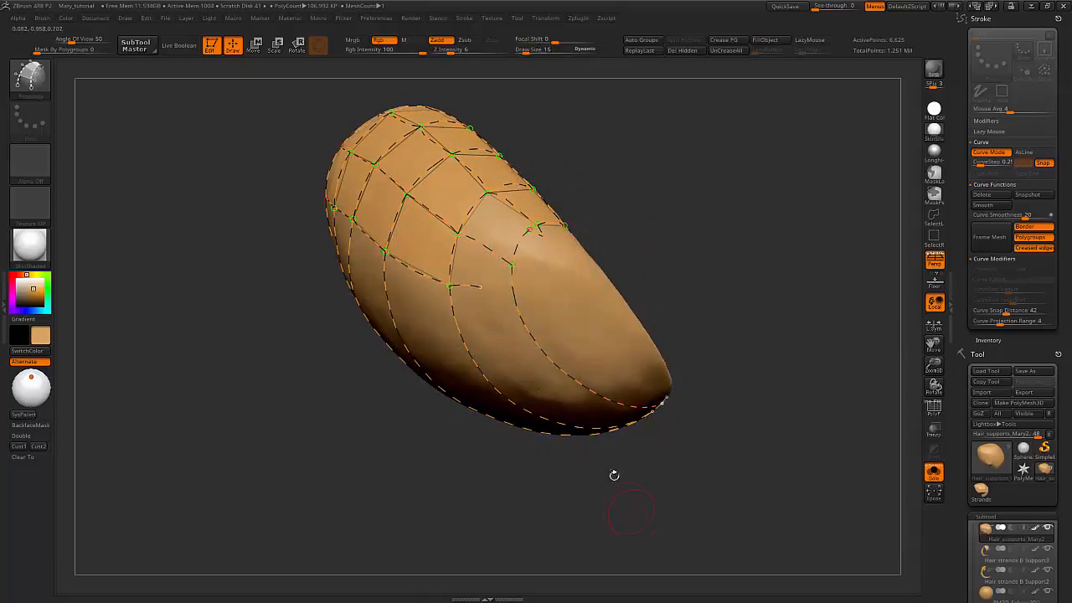
left_click_drag(481, 244, 468, 287)
mouse_move(668, 190)
left_mouse_down()
mouse_move(673, 230)
mouse_move(690, 206)
mouse_move(691, 217)
left_mouse_up()
left_click_drag(691, 217, 591, 243)
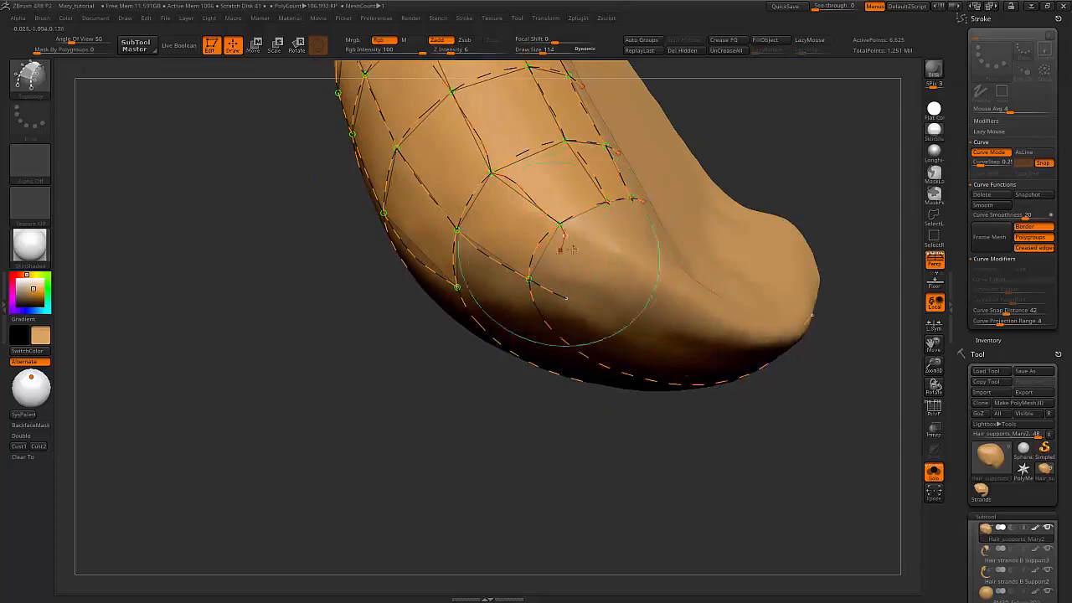
left_click_drag(761, 150, 669, 209)
left_click_drag(453, 250, 454, 250)
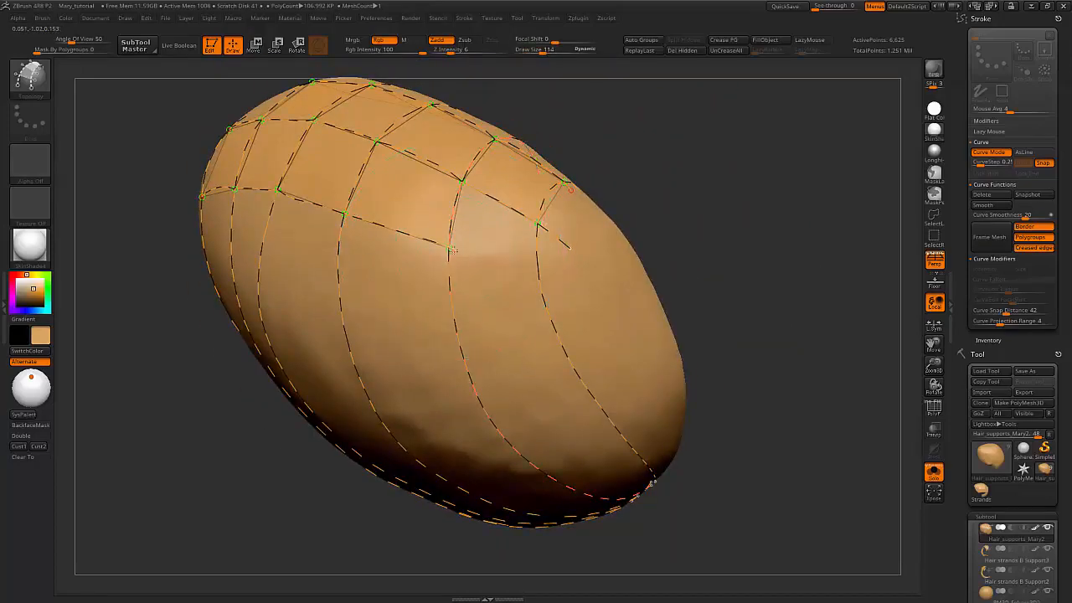
left_click_drag(572, 297, 574, 296)
left_click_drag(719, 220, 678, 159)
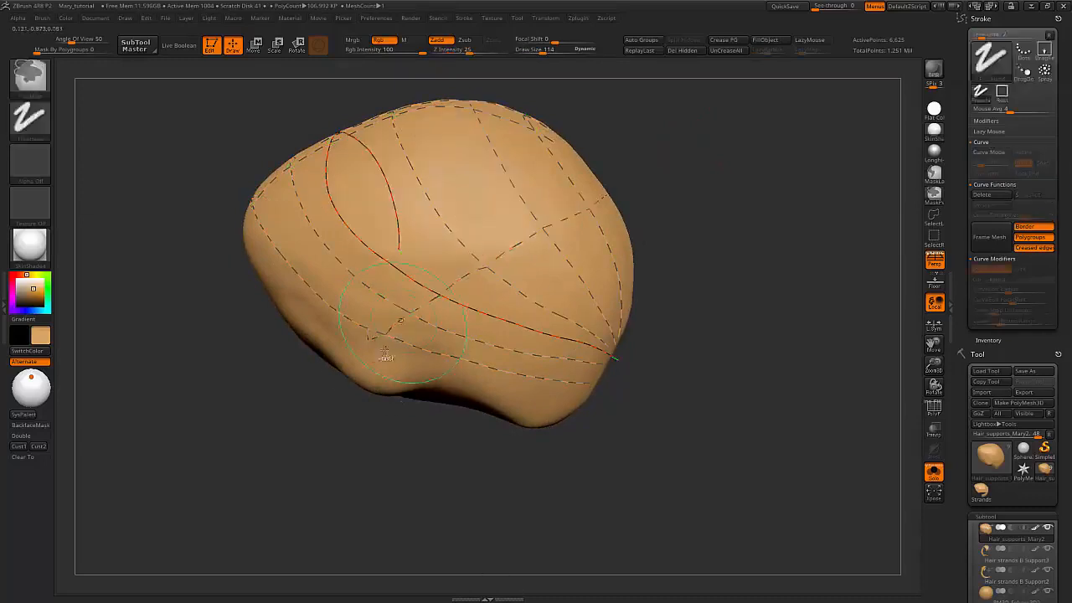
left_click_drag(613, 203, 641, 186)
left_click_drag(675, 153, 674, 159)
key("ctrl+z")
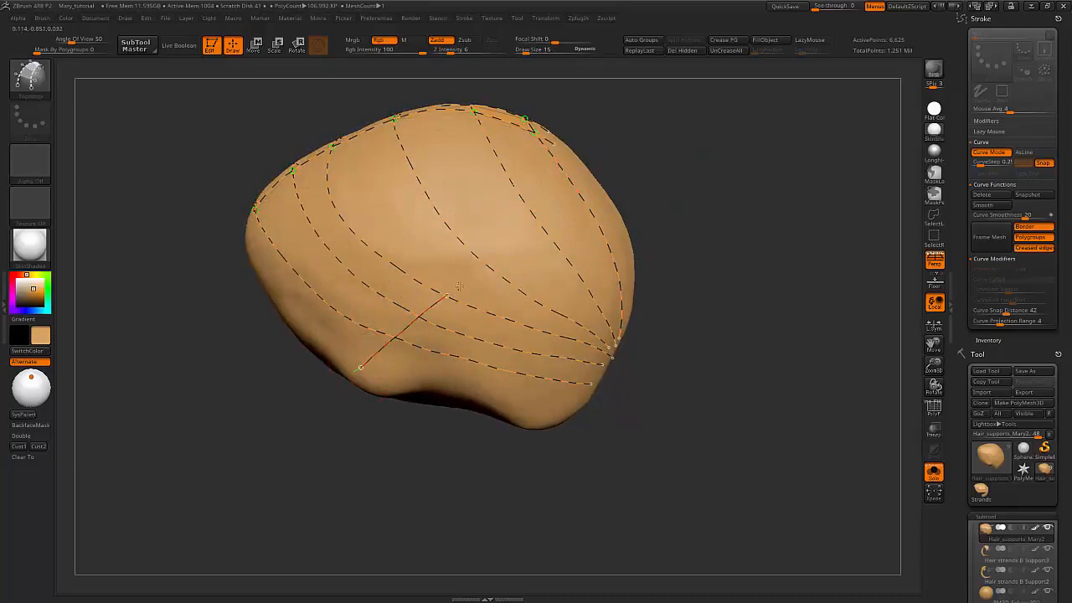
Step: Draw two parallel crosswise curves over the rear half, from the lower side above the ear to the far side
left_click_drag(603, 193, 606, 190)
mouse_move(713, 162)
left_mouse_down("alt")
mouse_move(687, 137)
mouse_move(655, 131)
left_mouse_up("alt")
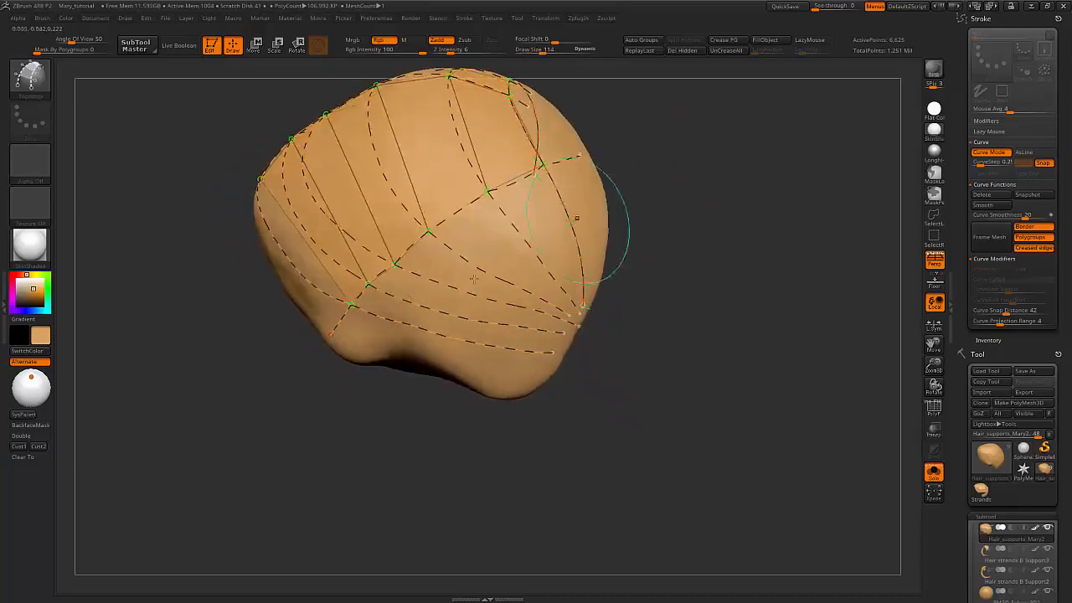
left_click_drag(417, 336, 461, 292)
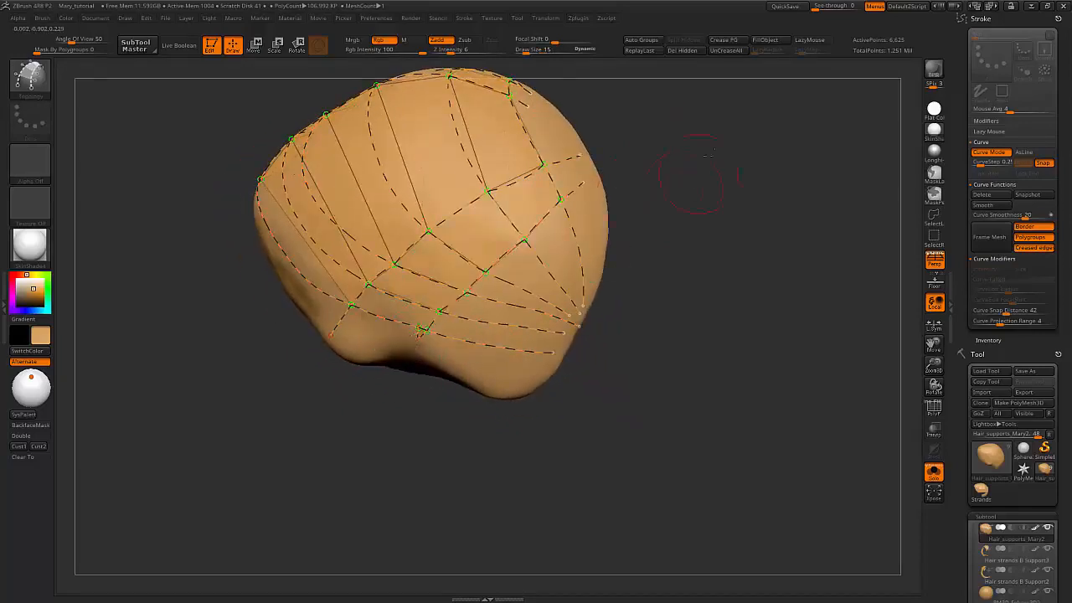
Step: Draw two more crosswise curves closer to the bun, crossing the lengthwise curves where they converge
left_click_drag(708, 154, 673, 155)
left_click_drag(590, 165, 591, 166)
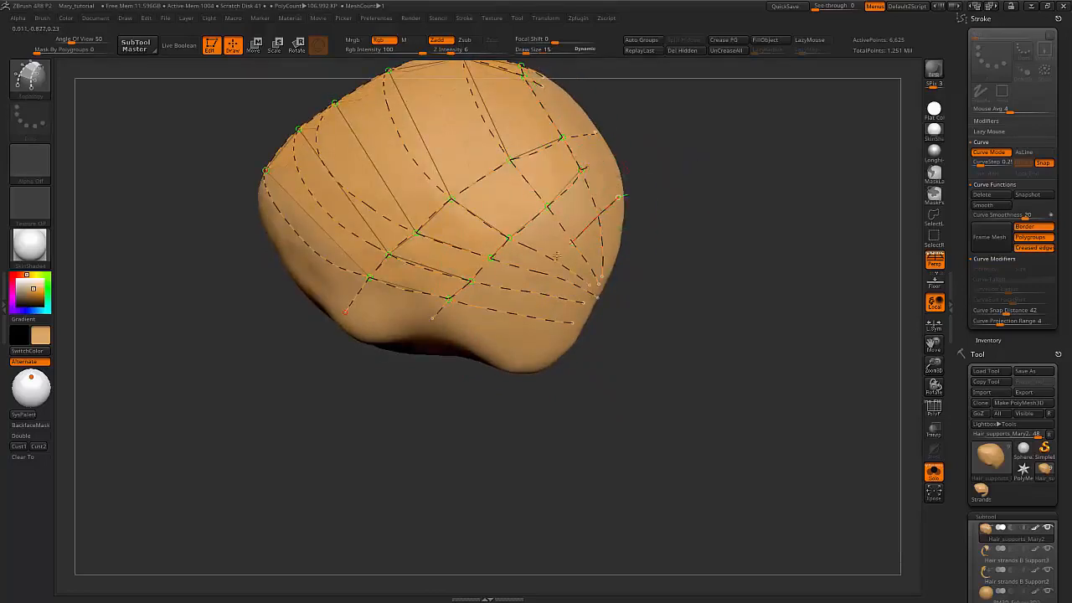
left_click_drag(712, 232, 622, 224)
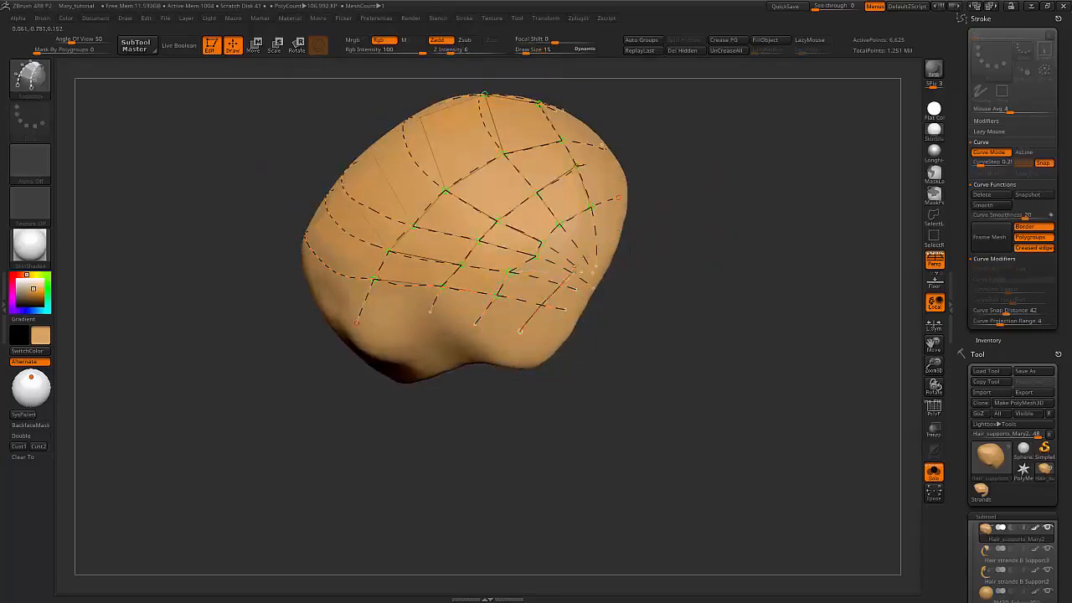
Step: Try to draw a crosswise curve from the near lower edge across the wide gap between the front and rear curves
mouse_move(728, 134)
left_mouse_down()
mouse_move(742, 131)
mouse_move(739, 184)
mouse_move(797, 125)
mouse_move(778, 177)
mouse_move(741, 167)
mouse_move(779, 146)
mouse_move(745, 134)
left_mouse_up()
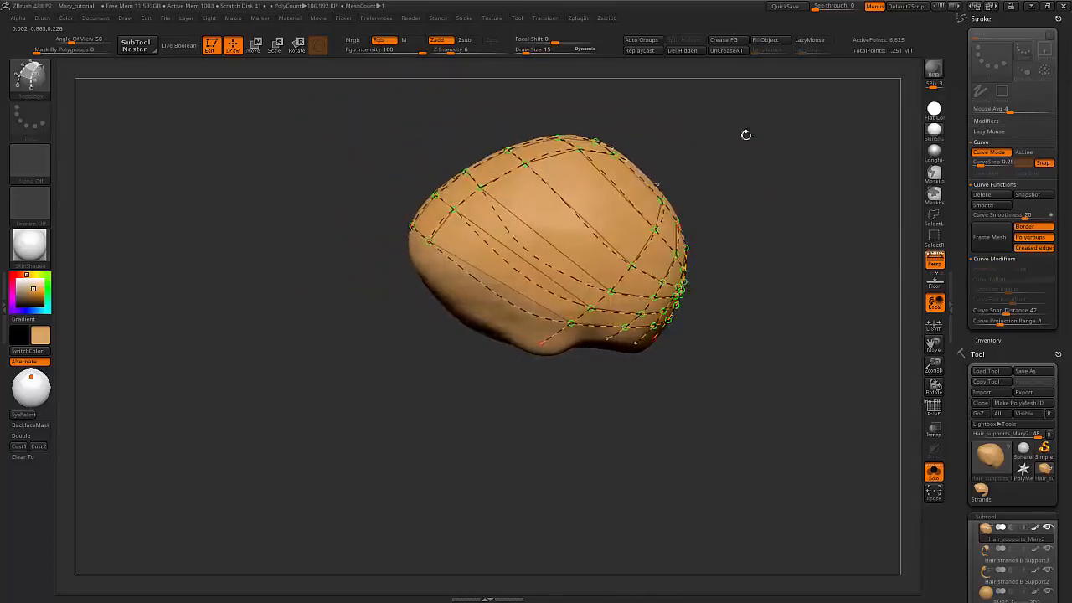
key("space")
left_click_drag(525, 220, 517, 221)
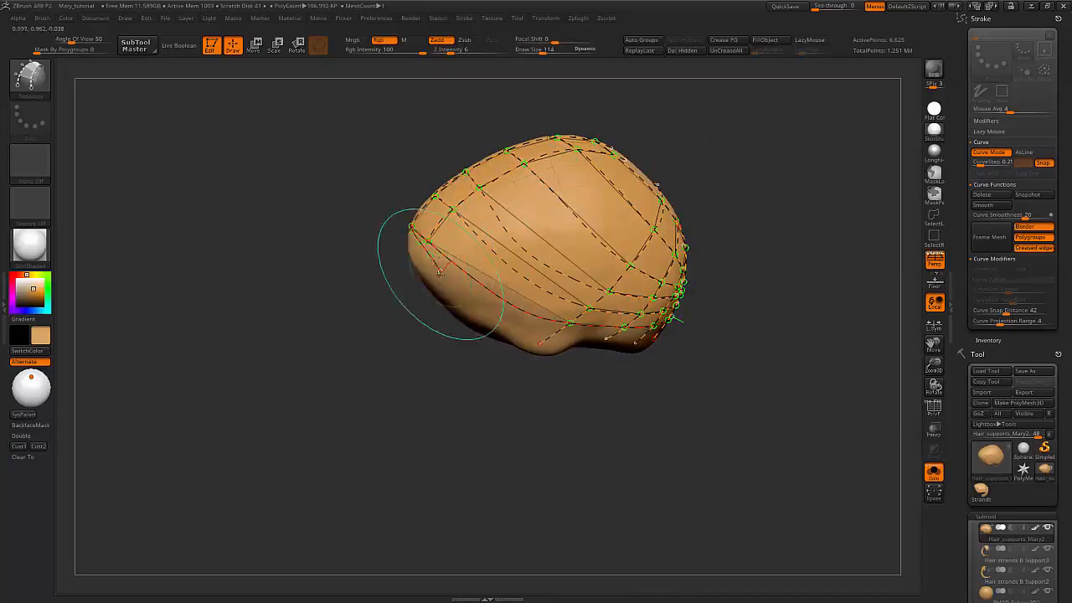
left_click_drag(427, 316, 418, 346)
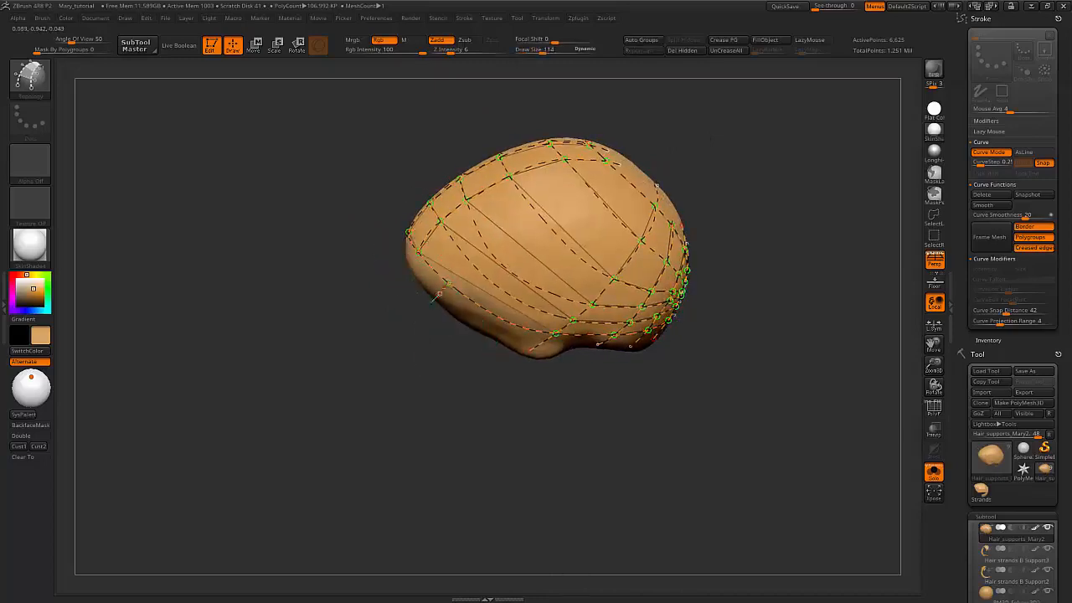
left_click_drag(681, 143, 596, 204)
mouse_move(694, 155)
left_mouse_down()
mouse_move(689, 105)
mouse_move(711, 168)
mouse_move(721, 149)
mouse_move(694, 125)
mouse_move(680, 146)
left_mouse_up()
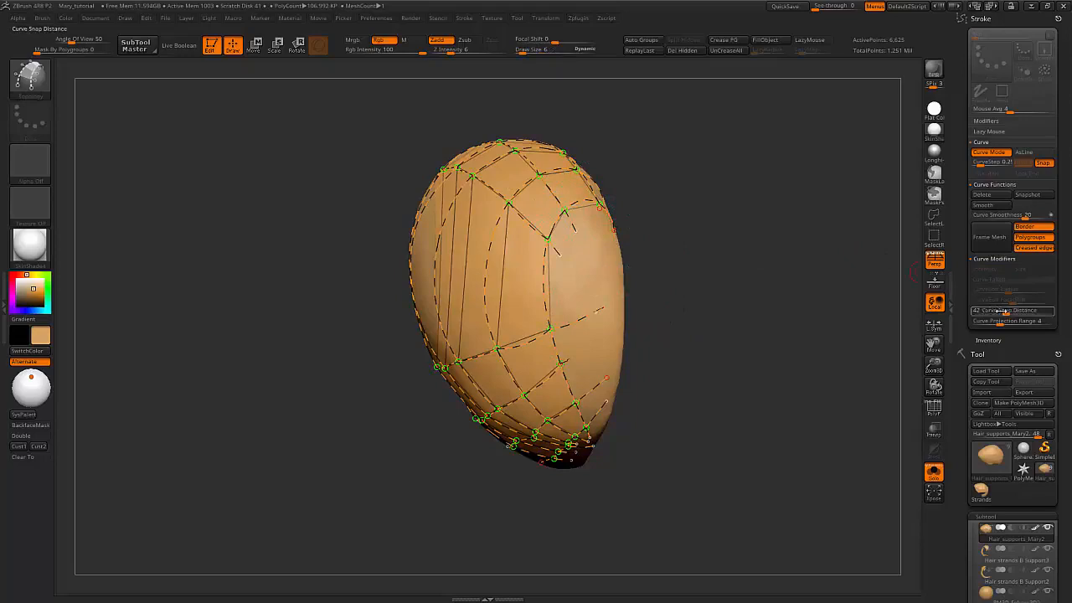
Step: Set the Curve Snap Distance to 11 and draw a crosswise curve through the wide gap over the crown
mouse_move(804, 282)
left_mouse_down()
mouse_move(812, 285)
mouse_move(786, 292)
left_mouse_up()
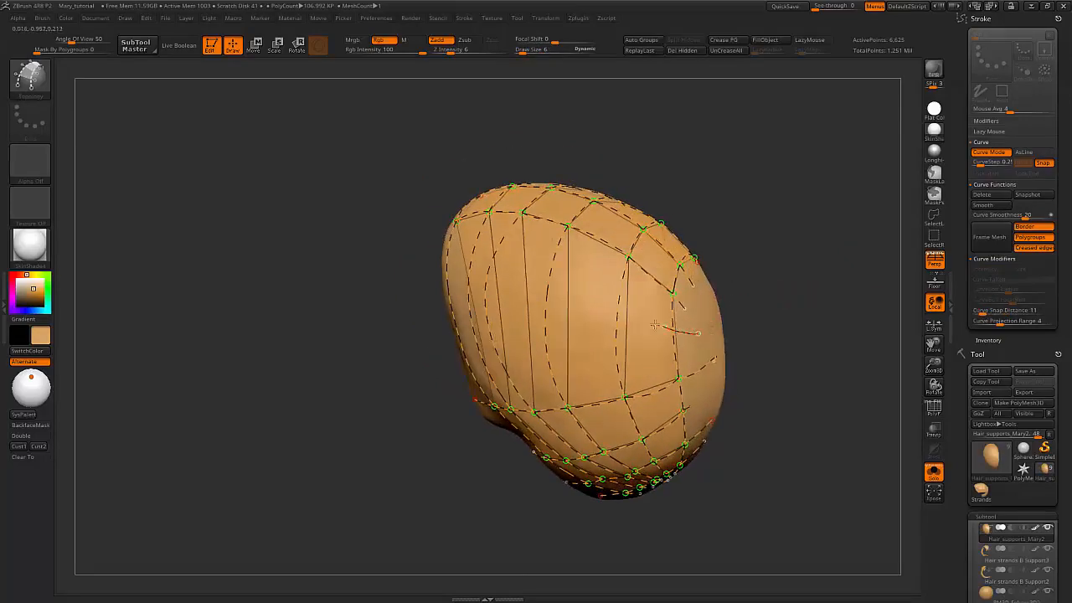
mouse_move(789, 131)
left_mouse_down()
mouse_move(788, 143)
mouse_move(818, 134)
mouse_move(799, 188)
left_mouse_up()
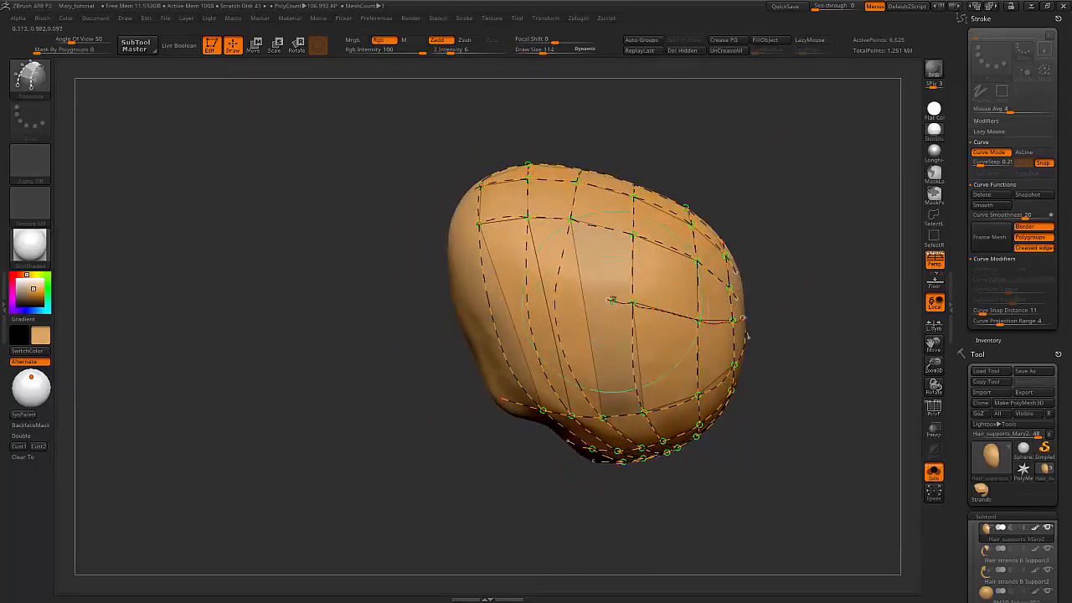
left_click_drag(496, 293, 457, 294)
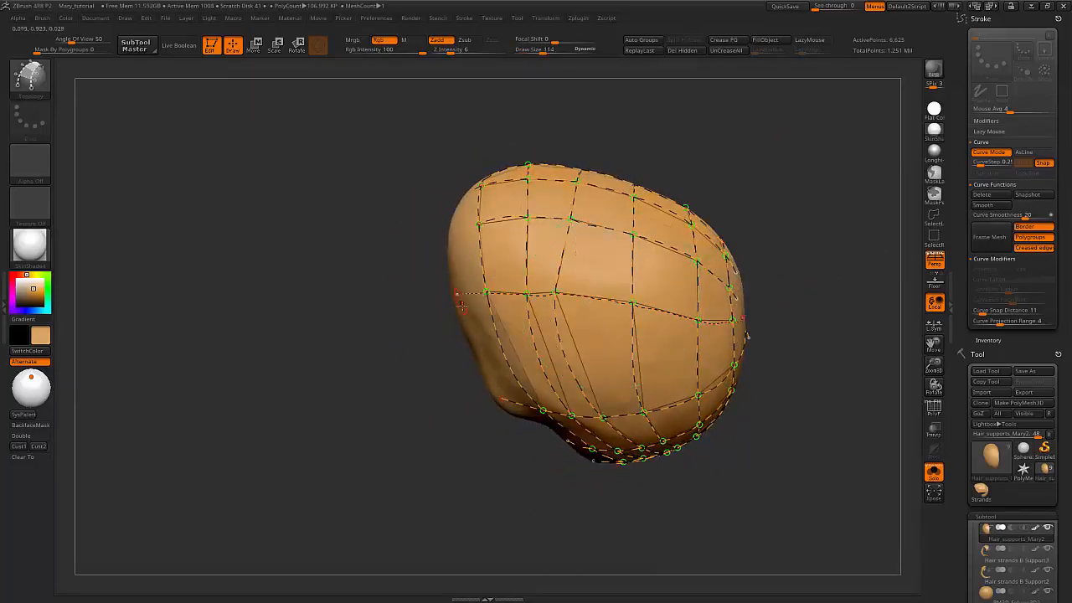
Step: Draw two more crosswise curves to subdivide the remaining gap between the crown and the rear curves
left_click_drag(738, 175, 680, 145)
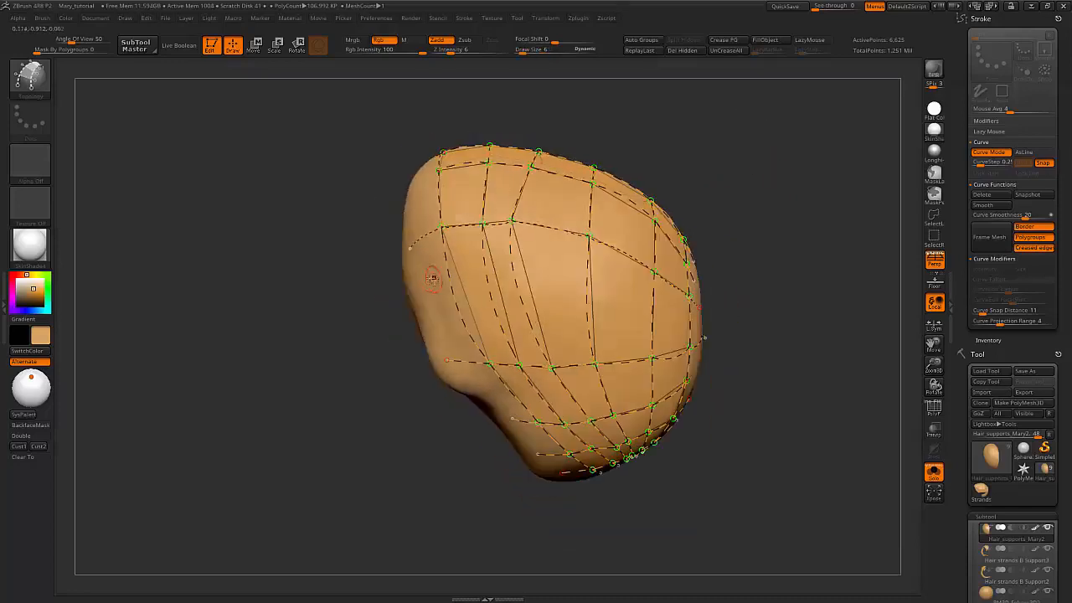
left_click_drag(701, 316, 709, 317)
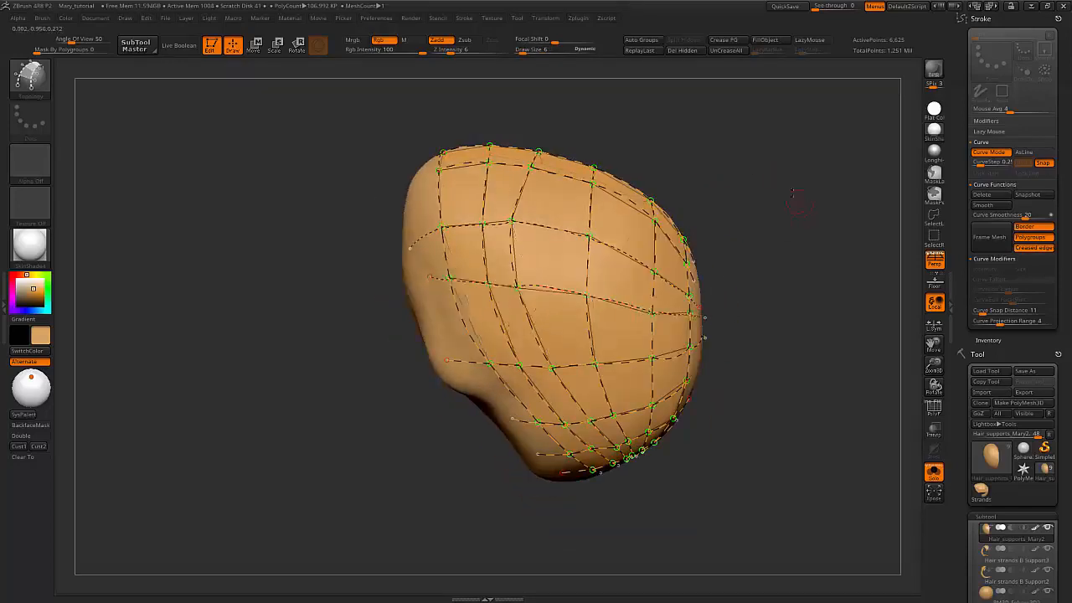
left_click_drag(797, 204, 745, 189)
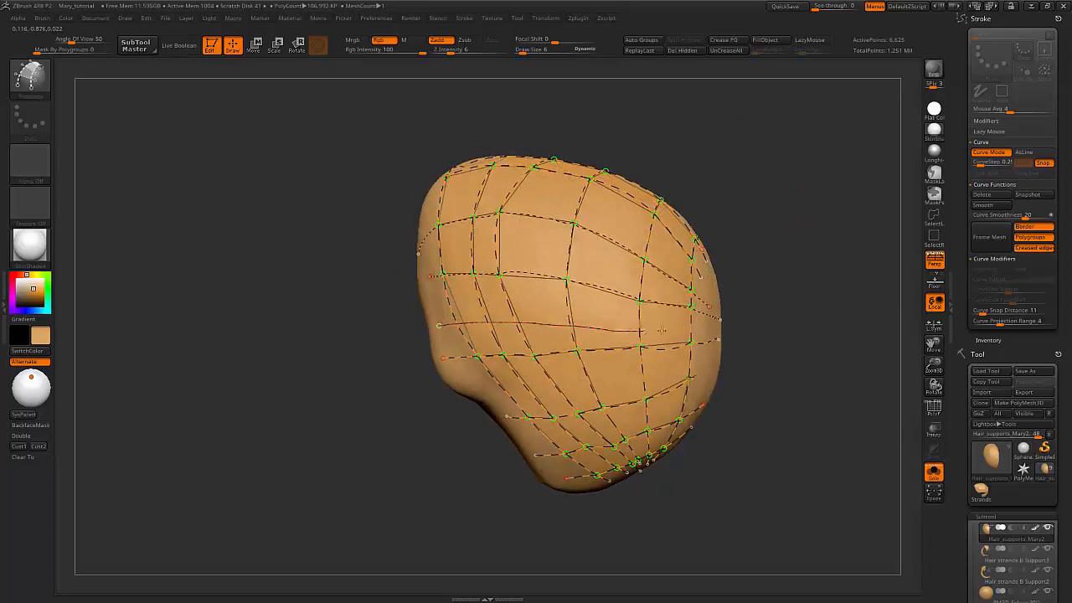
mouse_move(710, 328)
left_mouse_down()
mouse_move(419, 287)
mouse_move(435, 315)
left_mouse_up()
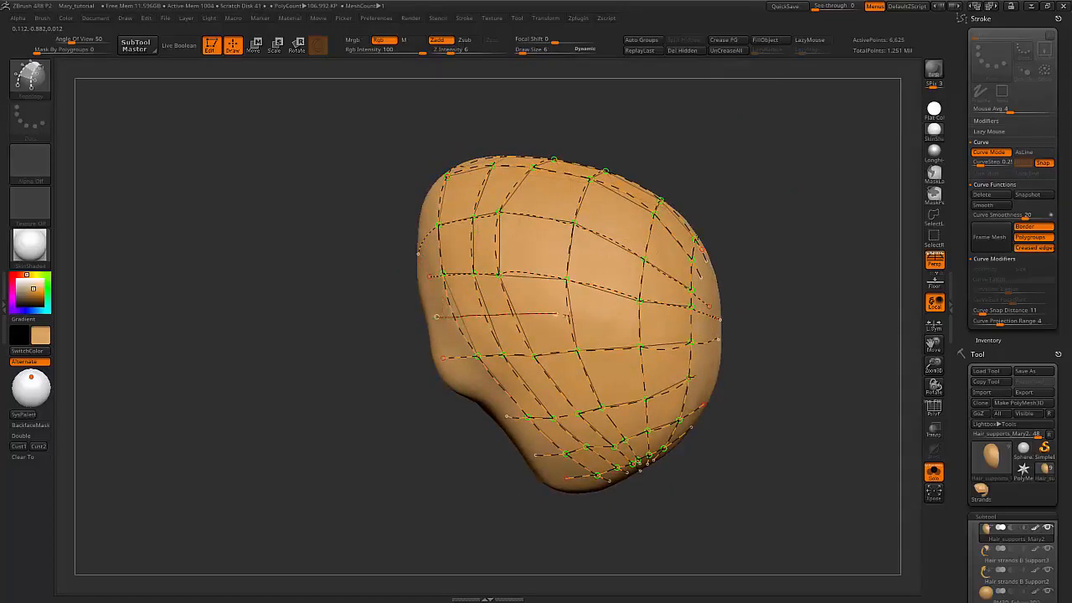
Step: Set the draw size to 1, generate the new mesh from the curve network, and display the polyframe
left_click_drag(775, 205, 740, 176)
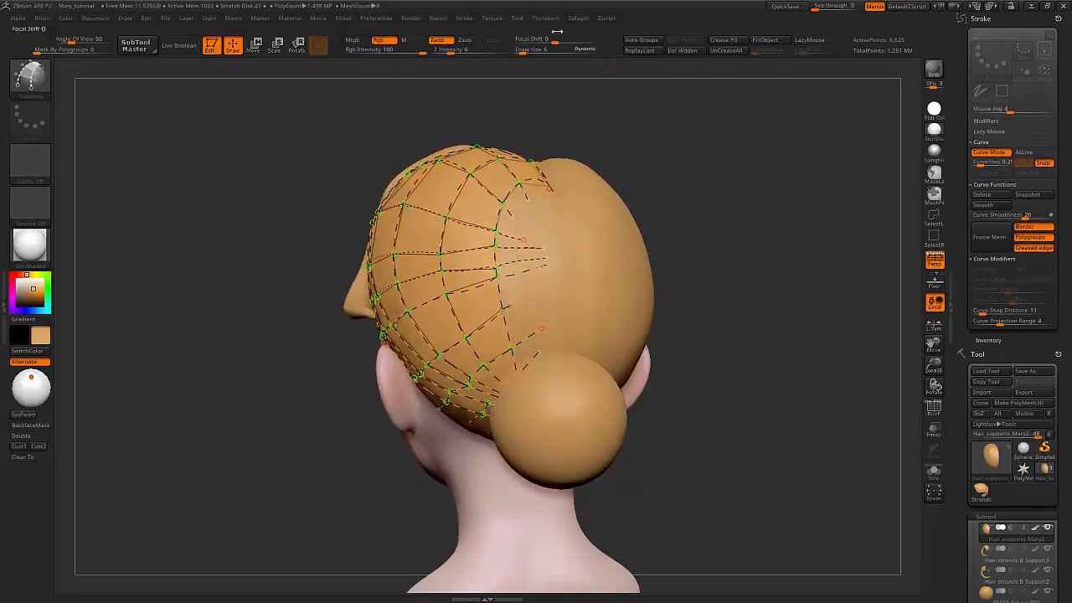
left_click_drag(520, 50, 506, 52)
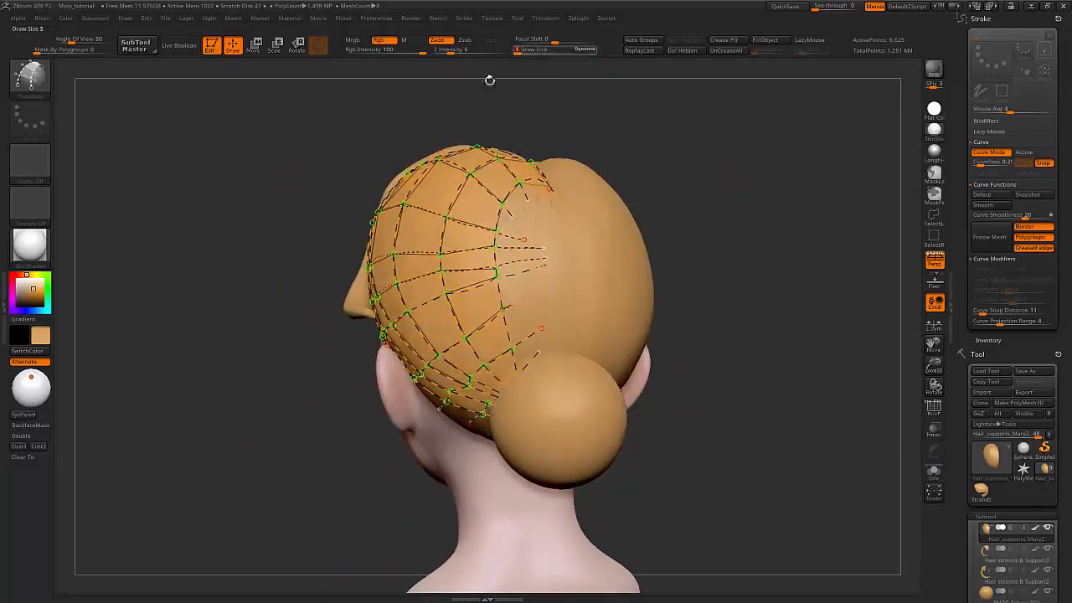
left_click_drag(678, 116, 595, 208)
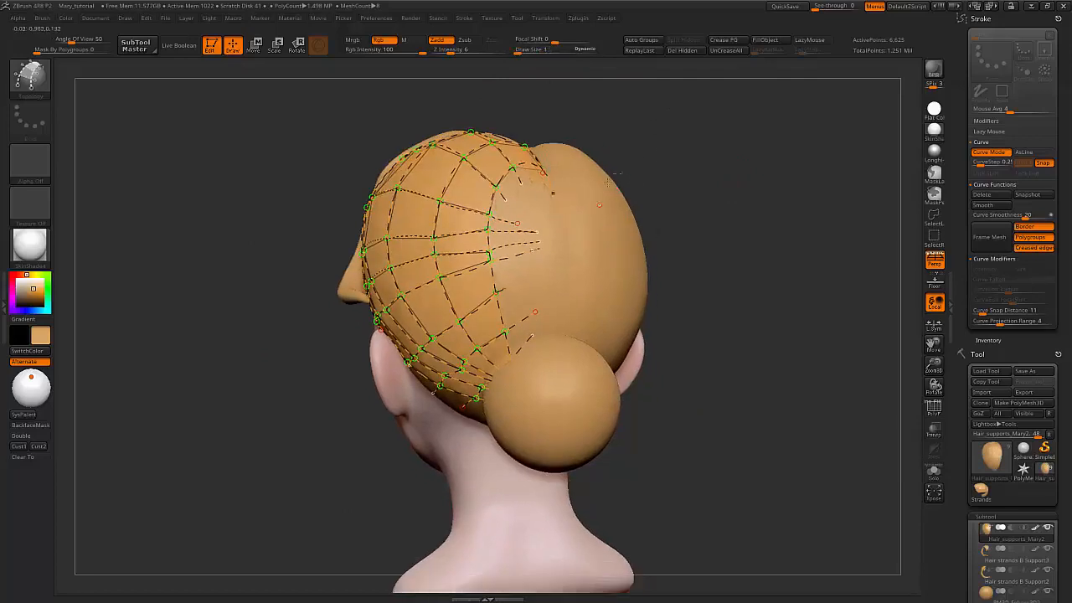
left_click(576, 199)
mouse_move(669, 118)
left_mouse_down()
mouse_move(690, 125)
mouse_move(695, 103)
mouse_move(720, 105)
left_mouse_up()
key("shift+f")
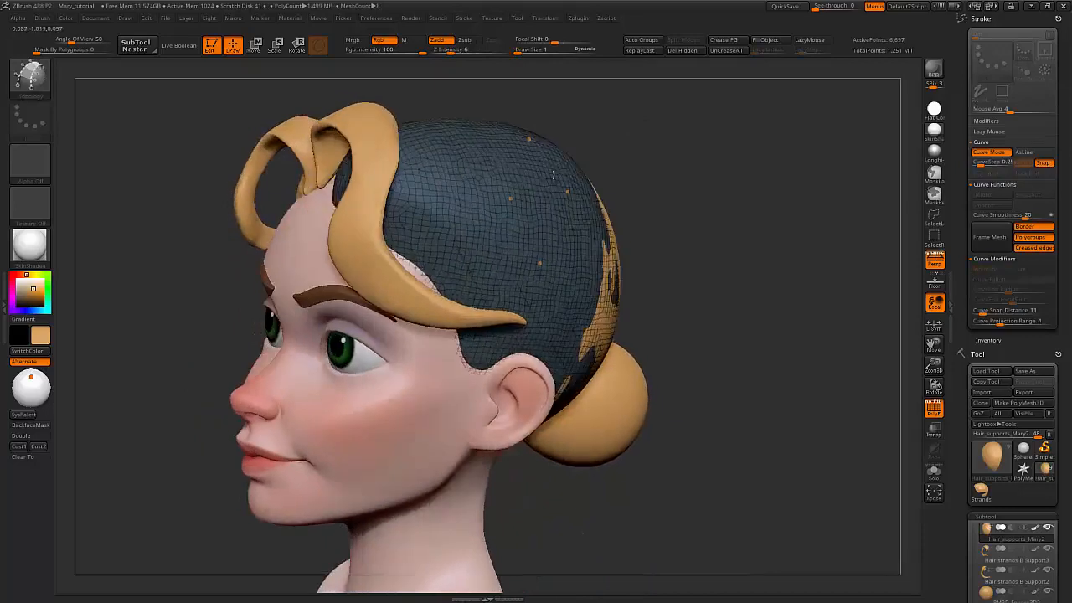
Step: Isolate the new low-poly polygroup and split the hidden original hair support into a separate subtool
key("alt+s")
key("alt+s")
key("alt+s")
mouse_move(705, 140)
left_mouse_down()
mouse_move(677, 143)
mouse_move(700, 142)
left_mouse_up()
left_click(478, 264, "ctrl+shift")
left_click_drag(663, 182, 748, 212, "ctrl+shift")
mouse_move(846, 180)
left_mouse_down()
mouse_move(792, 138)
mouse_move(789, 122)
mouse_move(658, 174)
mouse_move(687, 174)
left_mouse_up()
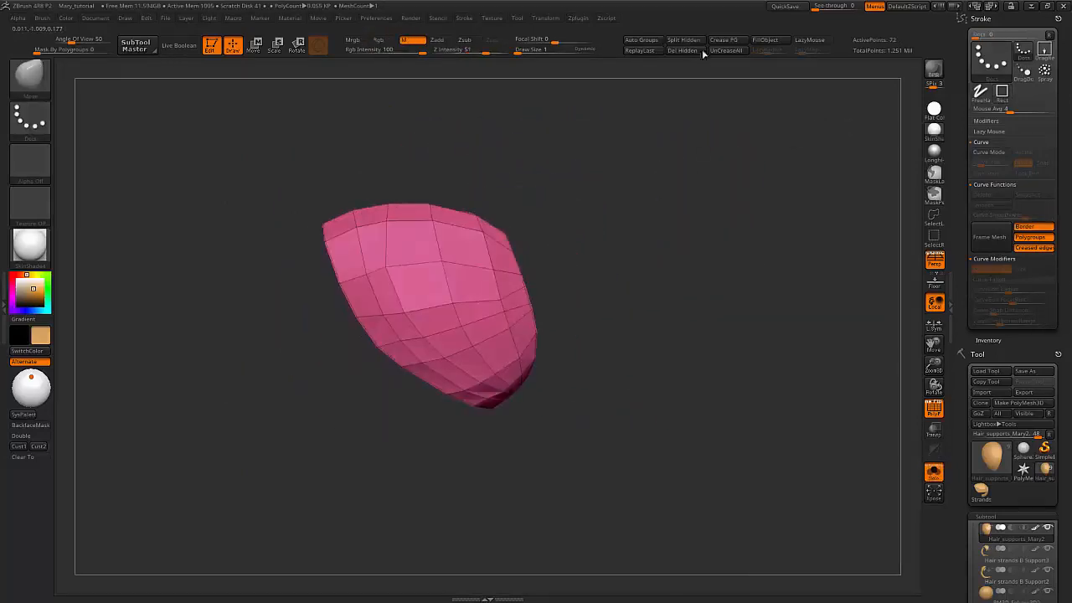
left_click(687, 40)
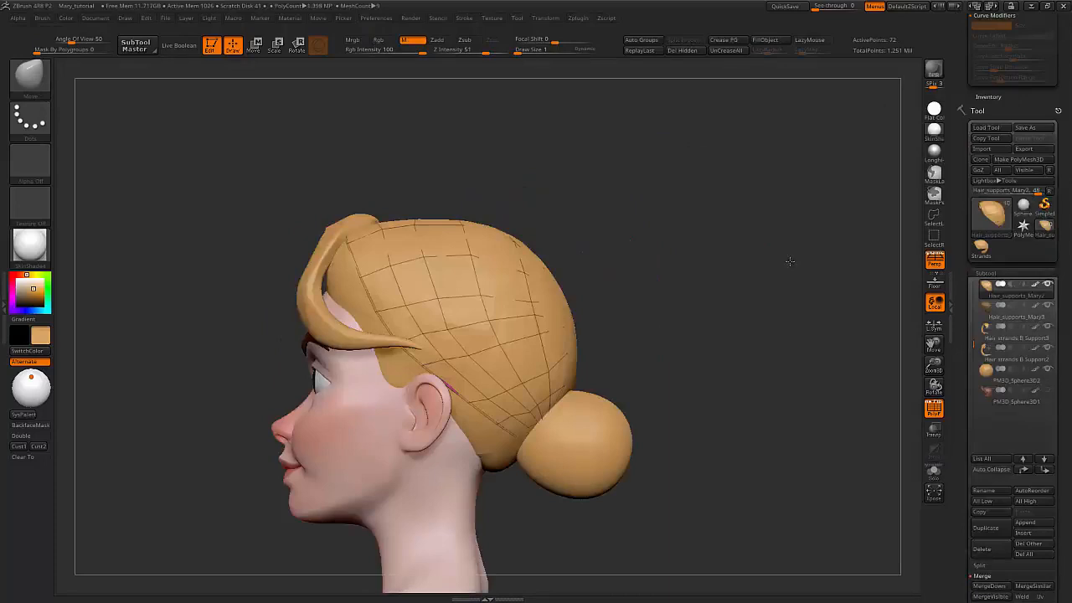
Step: Solo the low-poly hair mesh, set the draw size to 28 and adjust its side vertices with the Move brush
key("alt+s")
left_click_drag(619, 178, 645, 171)
left_click_drag(665, 236, 550, 278)
key("space")
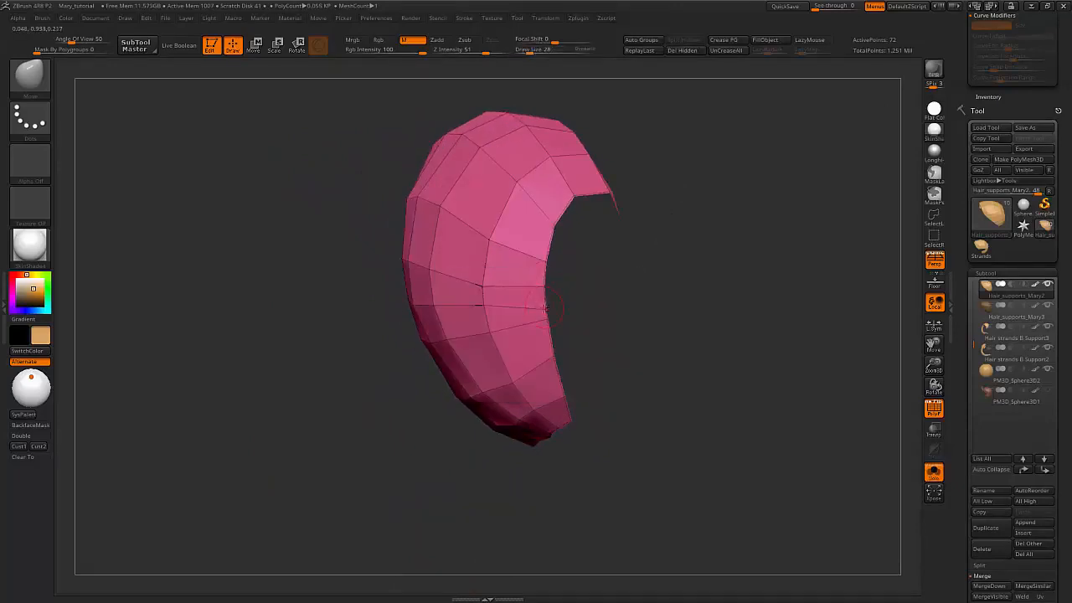
left_click_drag(623, 306, 531, 283)
left_click_drag(657, 273, 429, 277)
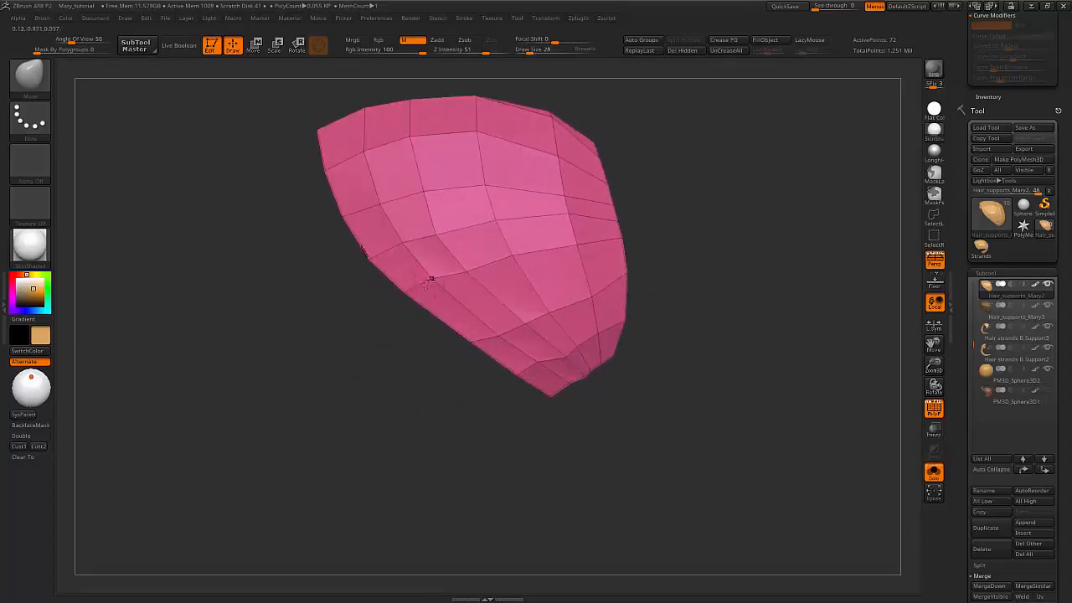
left_click_drag(641, 167, 725, 160)
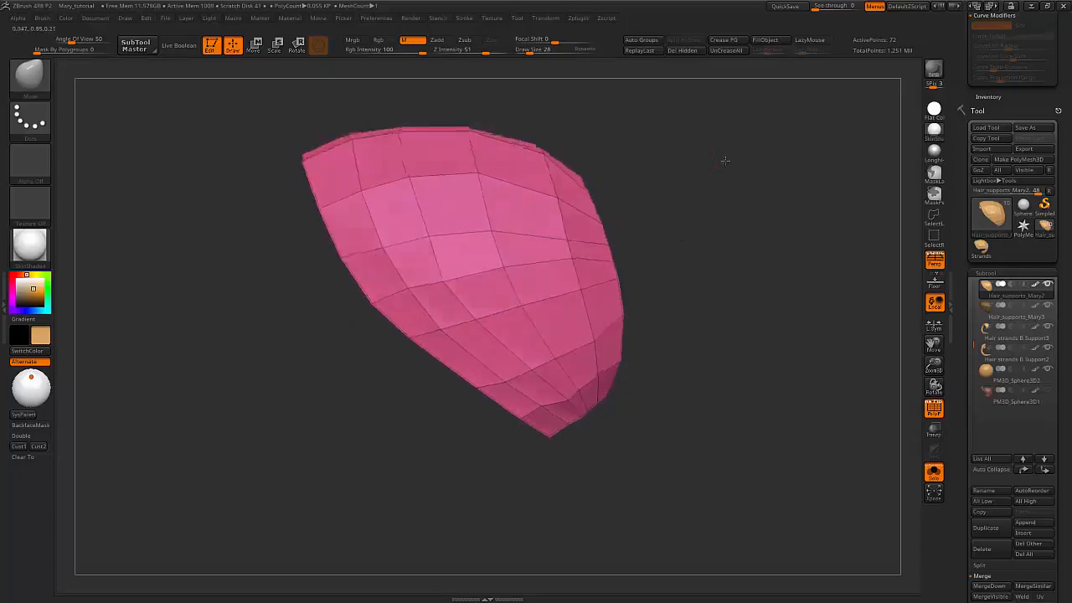
Step: Reposition the vertices across the crown and rear of the low-poly hair mesh to even out the edge spacing
left_click_drag(609, 127, 647, 173)
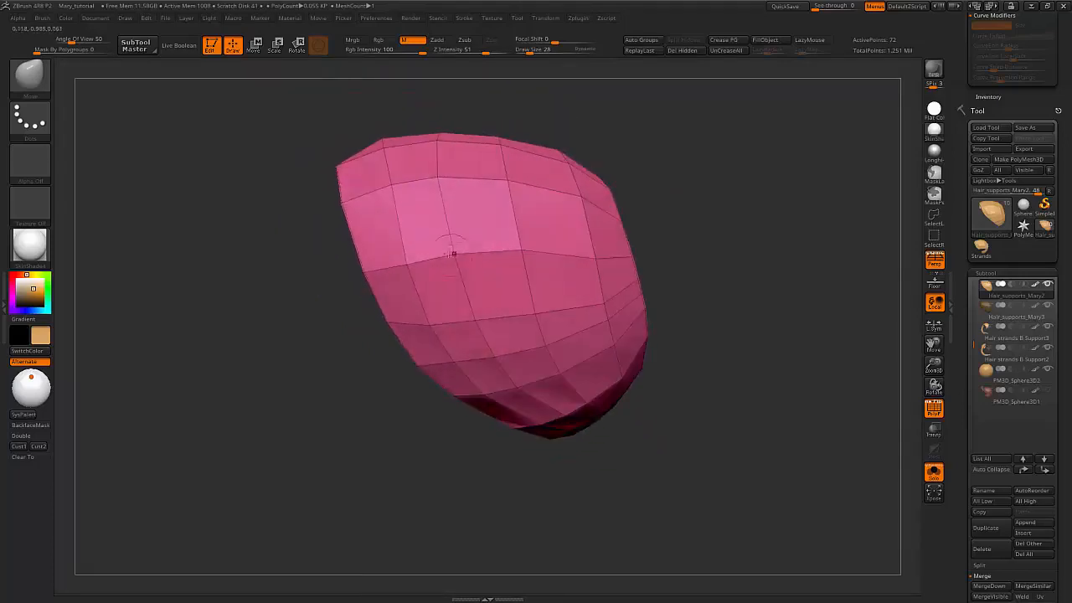
left_click_drag(654, 64, 660, 130)
left_click_drag(609, 81, 477, 210)
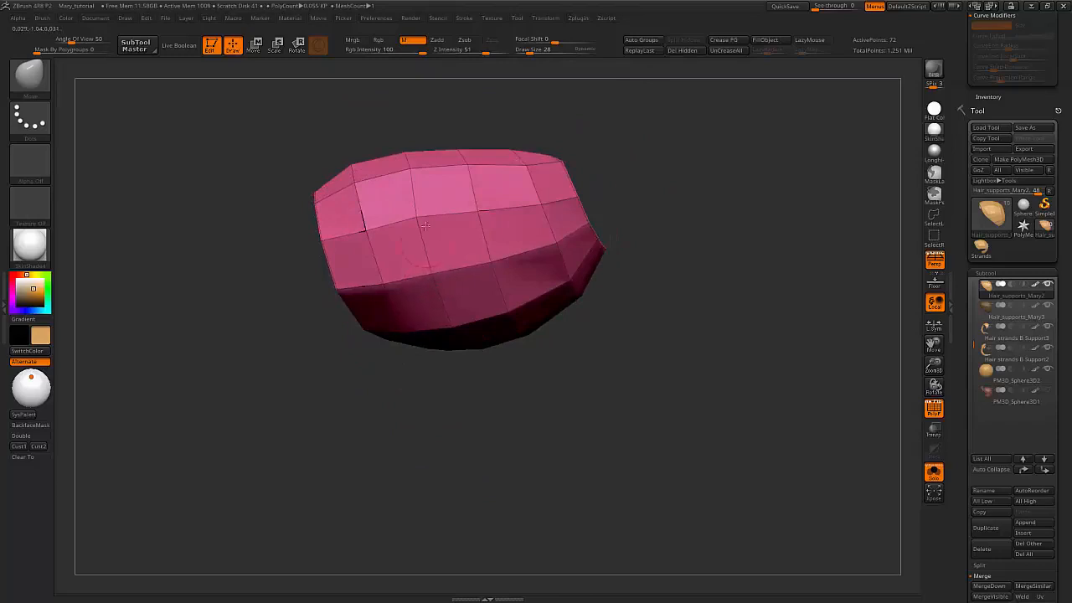
left_click_drag(628, 105, 635, 215)
left_click_drag(643, 143, 540, 207)
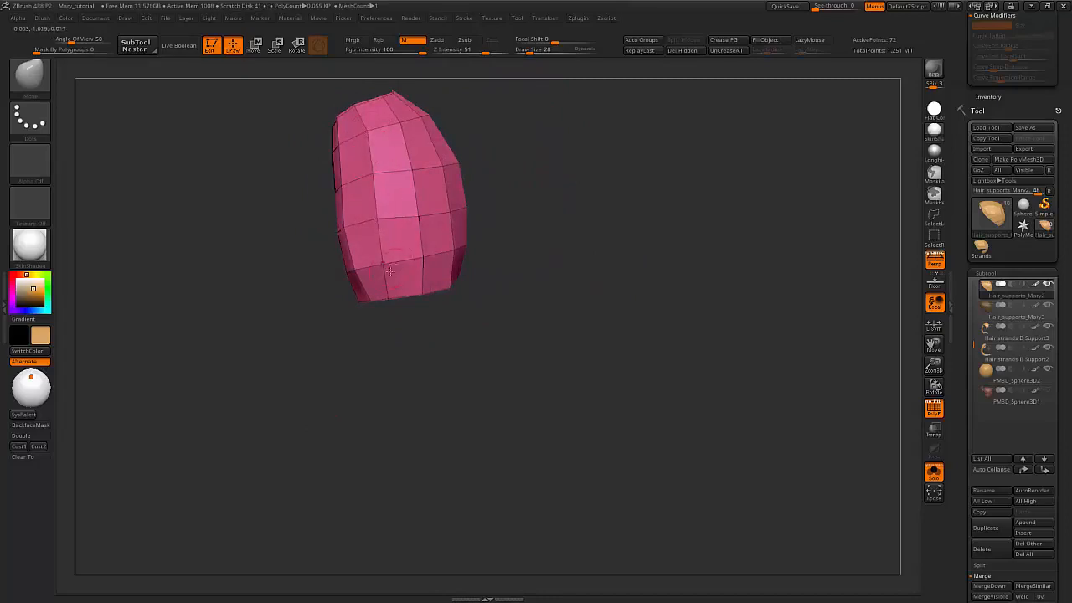
left_click_drag(591, 82, 558, 167)
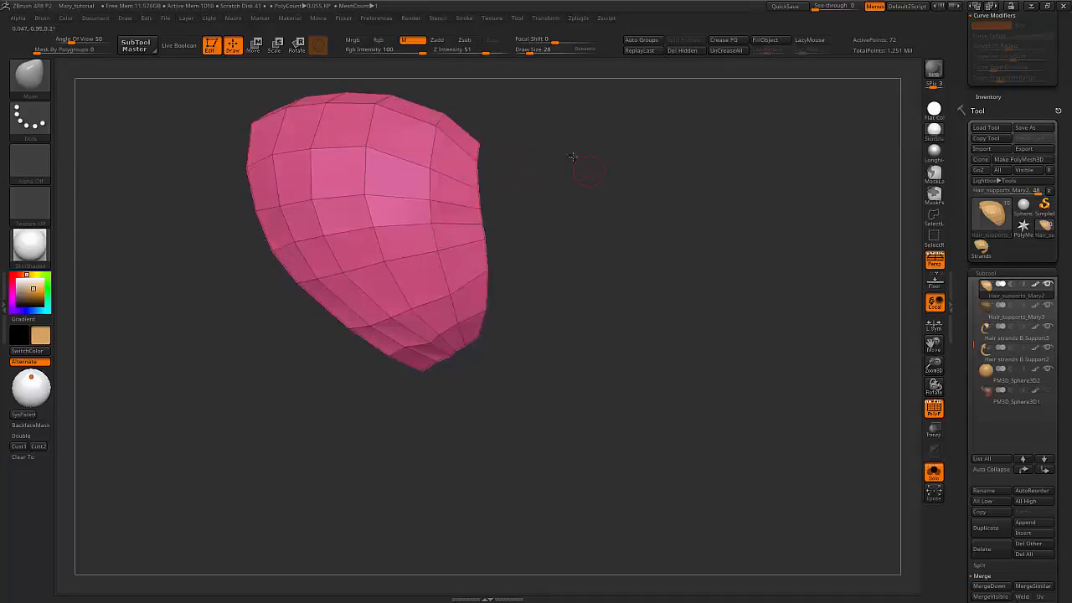
Step: Set the ZModeler edge action to Insert with Multiple EdgeLoops, Specified Resolution and Interactive Elevation
key("b")
key("z")
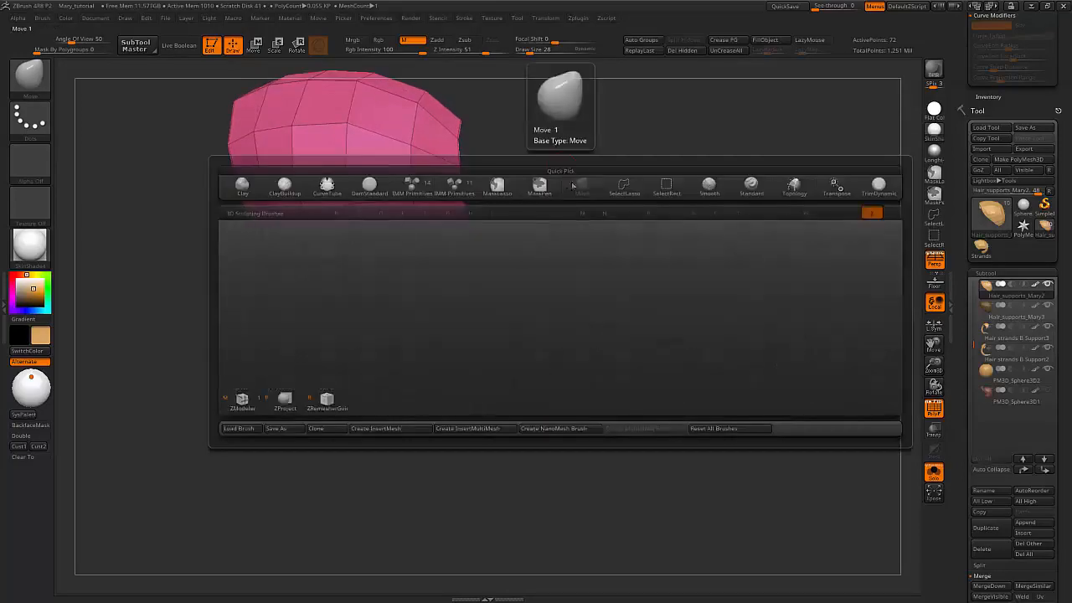
key("m")
mouse_move(560, 170)
left_mouse_down("alt")
mouse_move(587, 196)
mouse_move(566, 206)
mouse_move(591, 198)
mouse_move(578, 191)
mouse_move(617, 192)
mouse_move(570, 148)
mouse_move(555, 158)
mouse_move(598, 149)
left_mouse_up("alt")
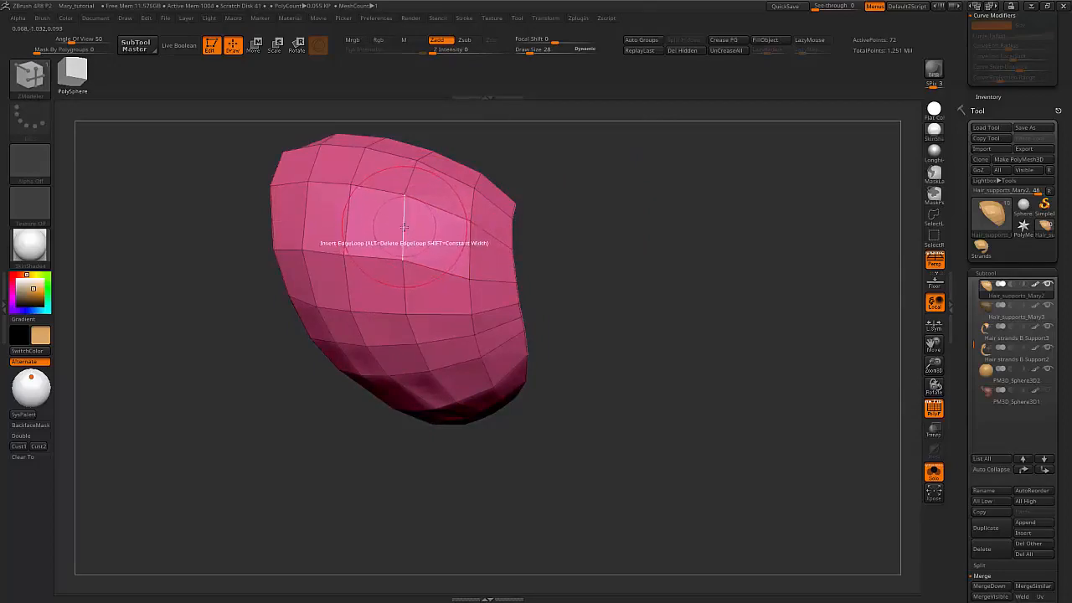
key("space")
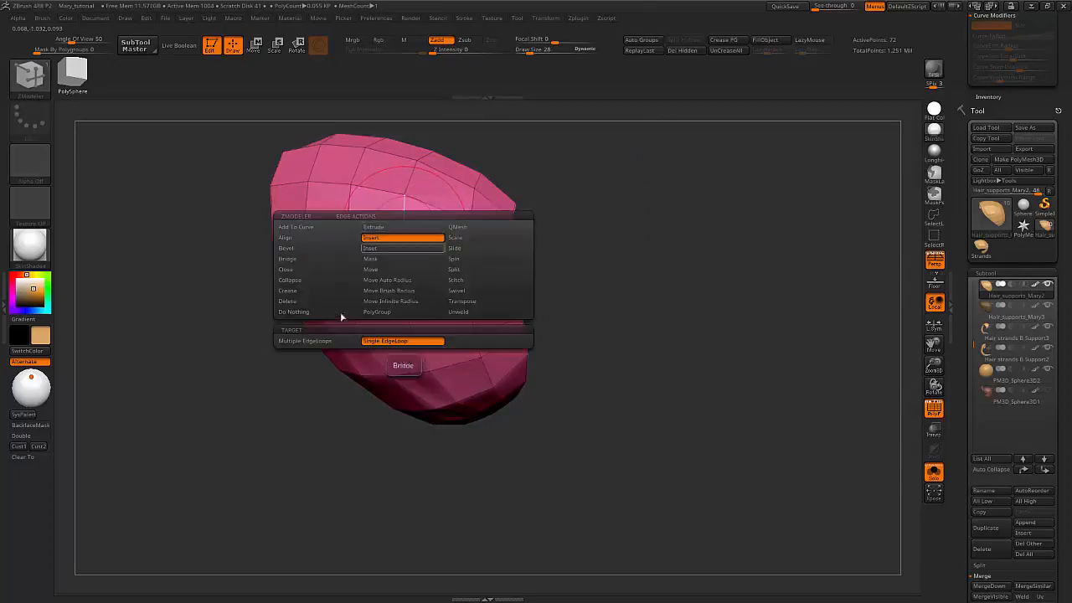
left_click(322, 342)
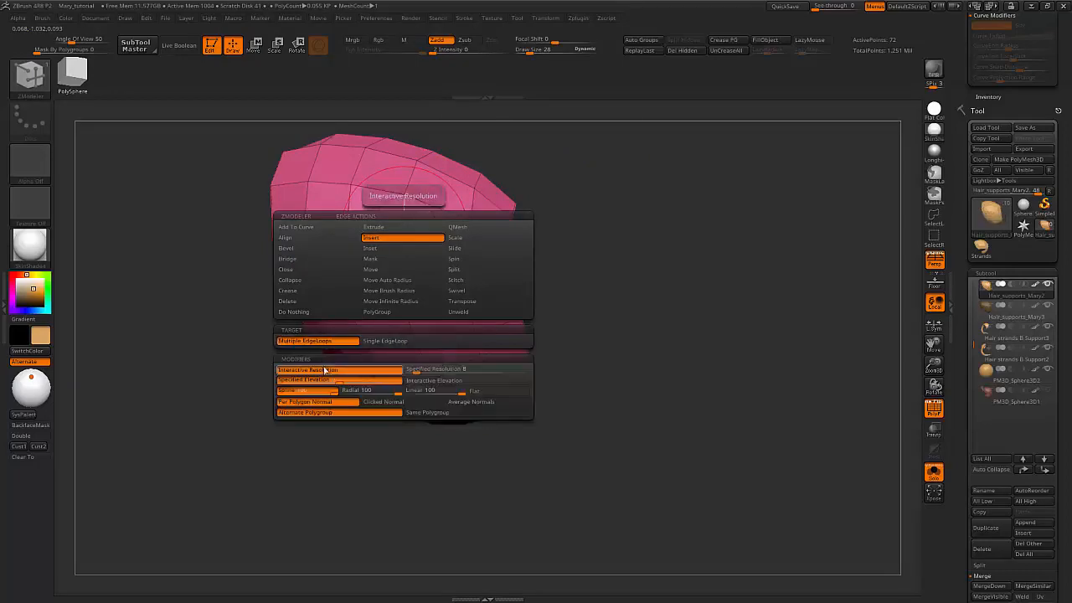
left_click(413, 370)
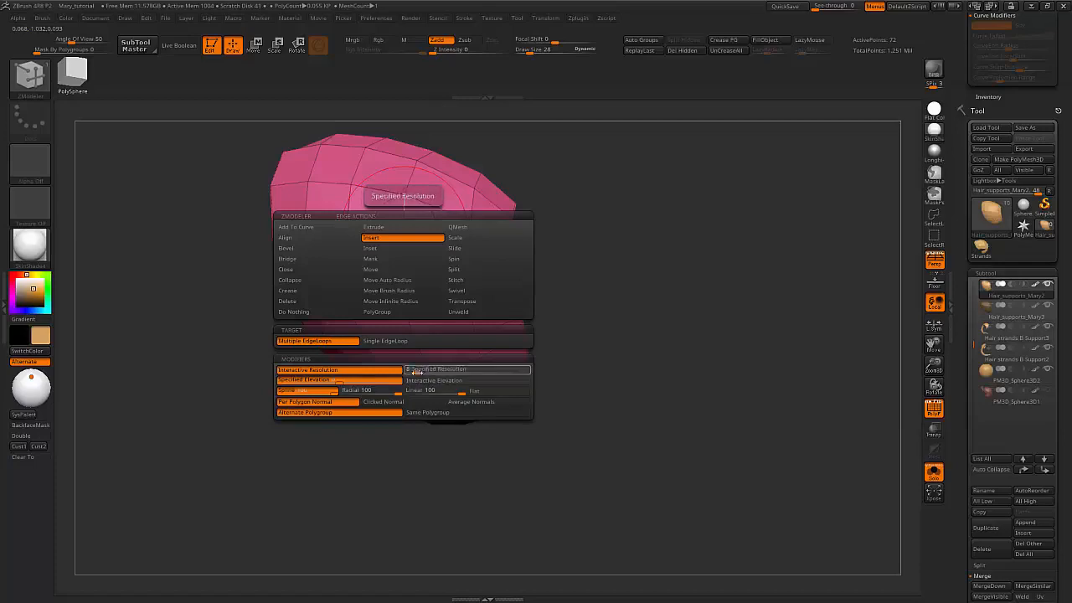
left_click(414, 370)
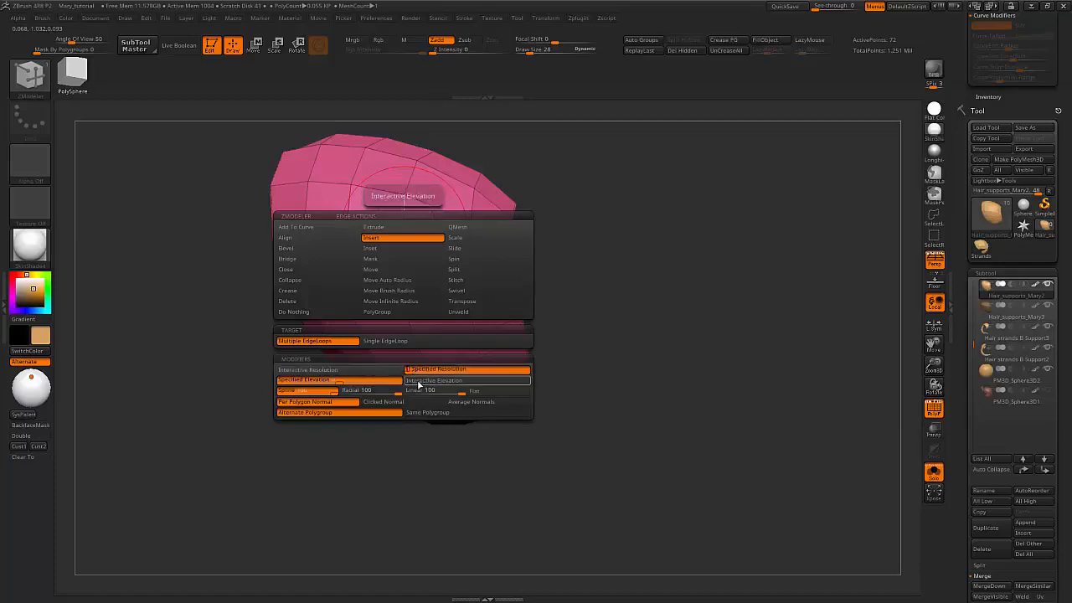
left_click(419, 383)
Step: Insert elevated edge loops crosswise through the wide upper strips and lengthwise down the side of the hair mesh
left_click_drag(576, 177, 429, 188)
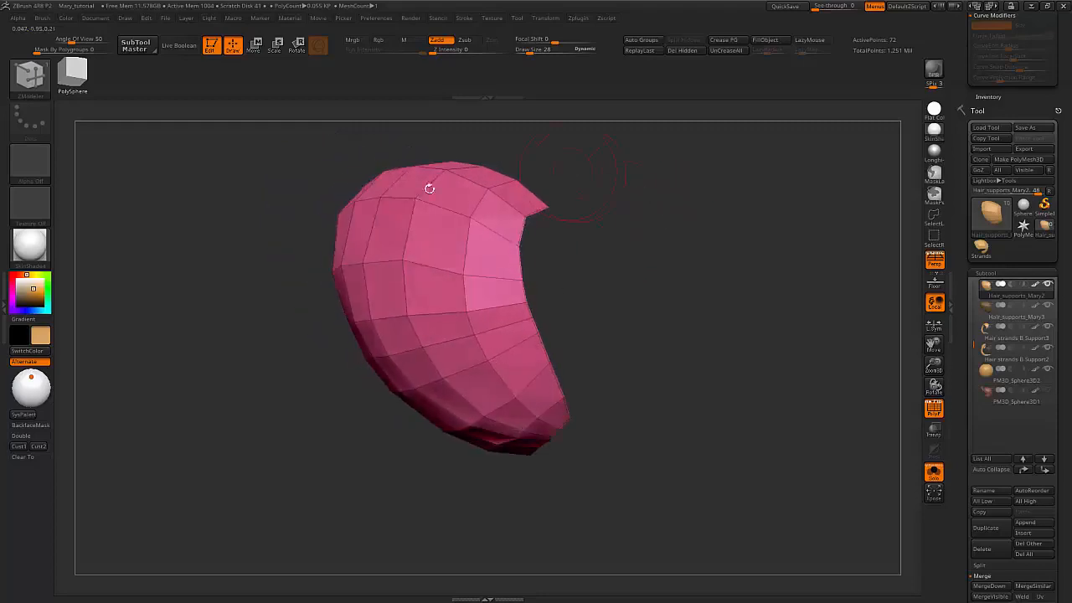
left_click(408, 232)
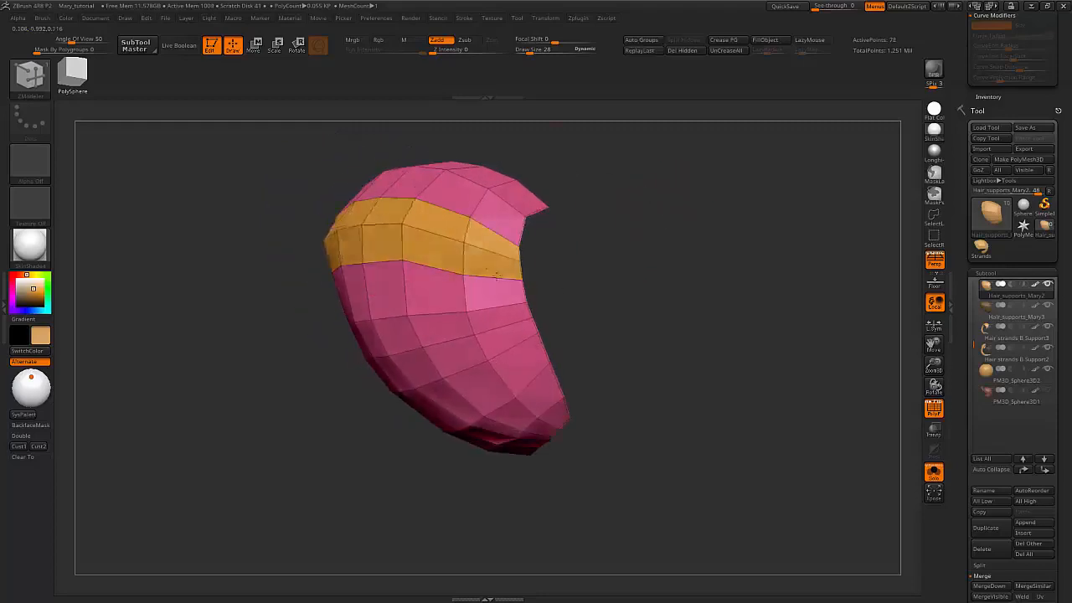
left_click_drag(447, 259, 461, 265)
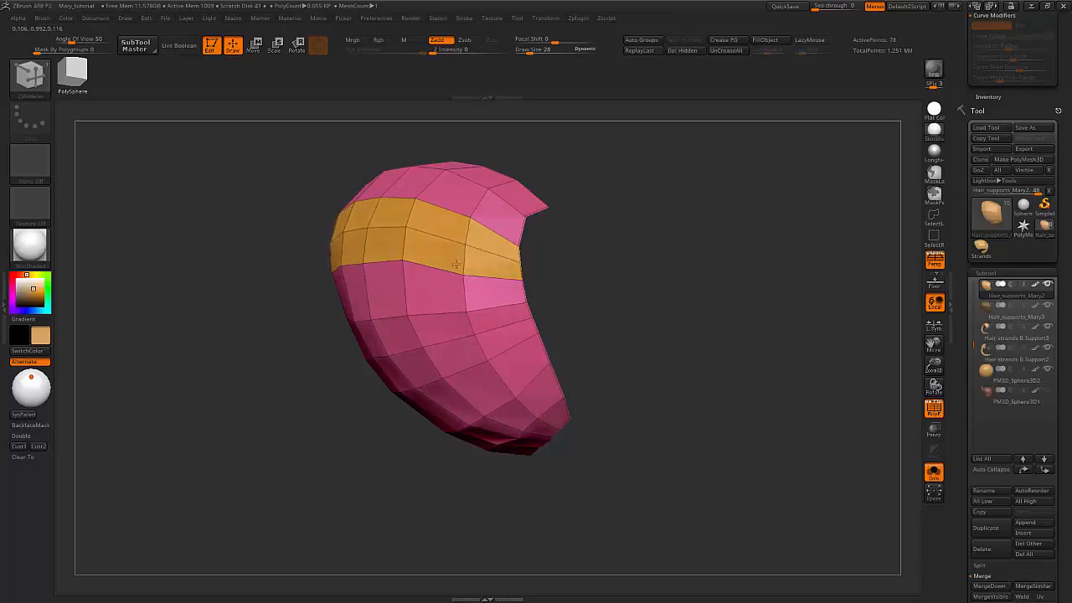
left_click_drag(608, 207, 533, 193)
left_click(409, 278)
left_click_drag(555, 241, 540, 208)
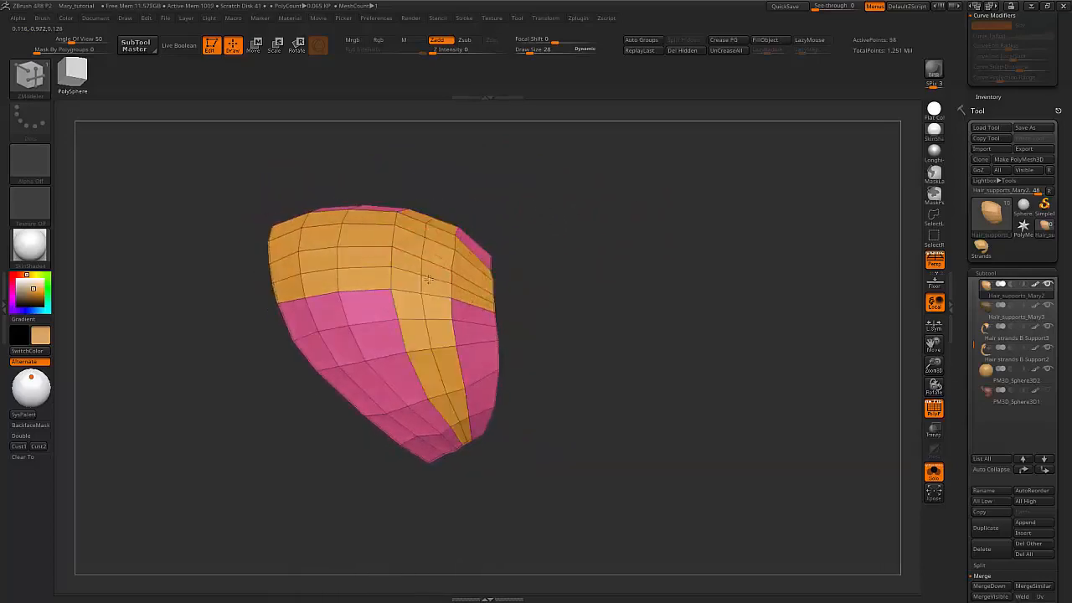
Step: Insert another elevated crosswise edge loop through the lower part of the mesh and merge all faces into one polygroup
left_click_drag(591, 206, 545, 212)
left_click_drag(434, 360, 453, 362)
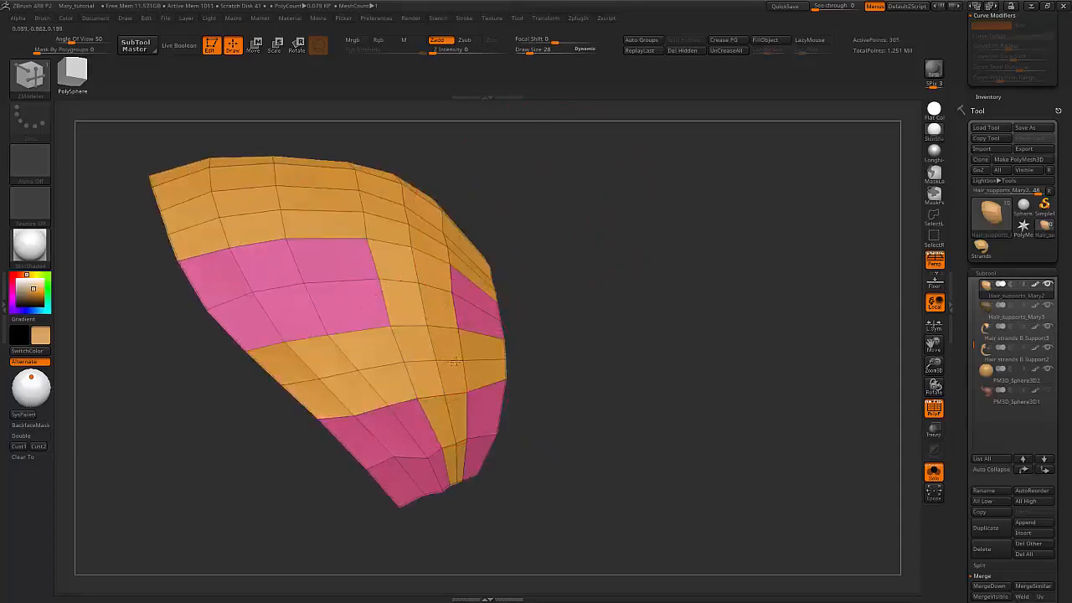
mouse_move(582, 181)
left_mouse_down()
mouse_move(577, 168)
mouse_move(574, 241)
mouse_move(543, 236)
mouse_move(596, 185)
mouse_move(620, 189)
mouse_move(592, 209)
mouse_move(608, 205)
mouse_move(557, 177)
mouse_move(572, 178)
left_mouse_up()
key("ctrl+w")
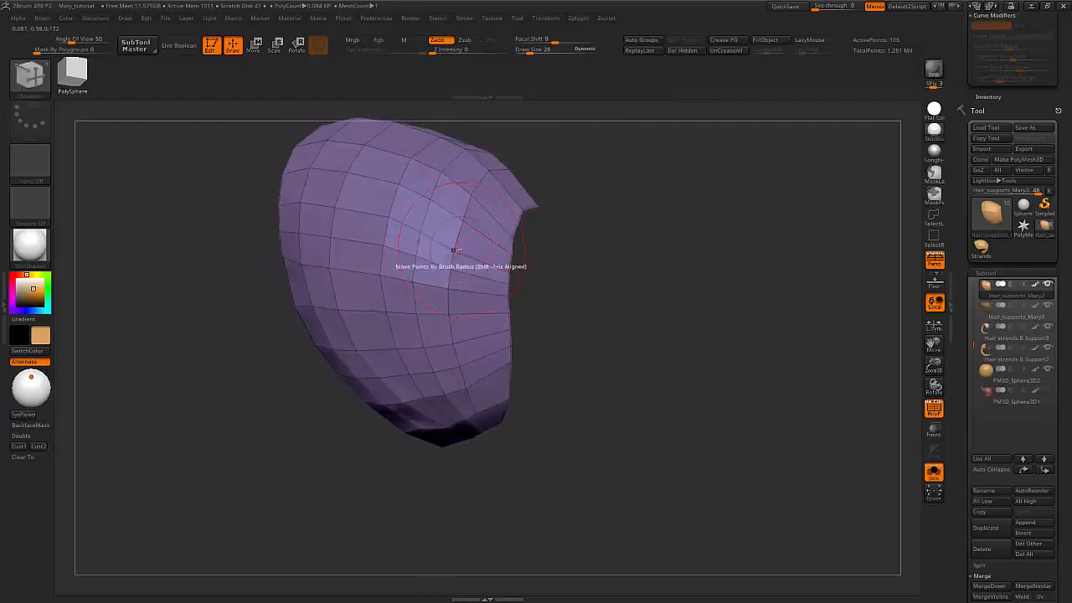
Step: Set the Move brush draw size to 14 and refine the vertex spacing along the side and crown of the mesh
key("space")
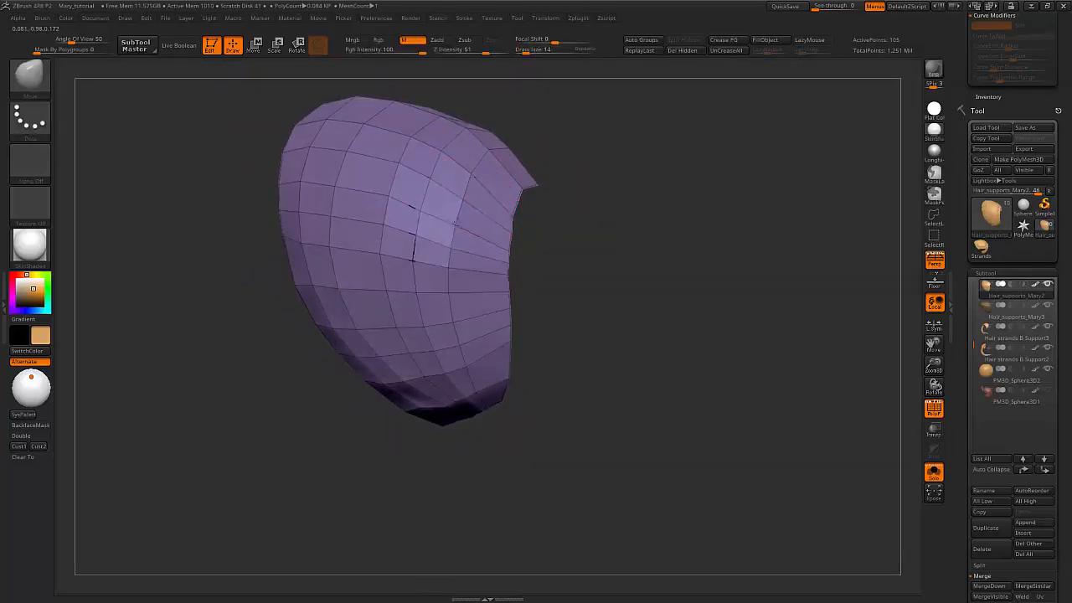
mouse_move(592, 118)
left_mouse_down()
mouse_move(575, 167)
mouse_move(595, 154)
mouse_move(585, 161)
left_mouse_up()
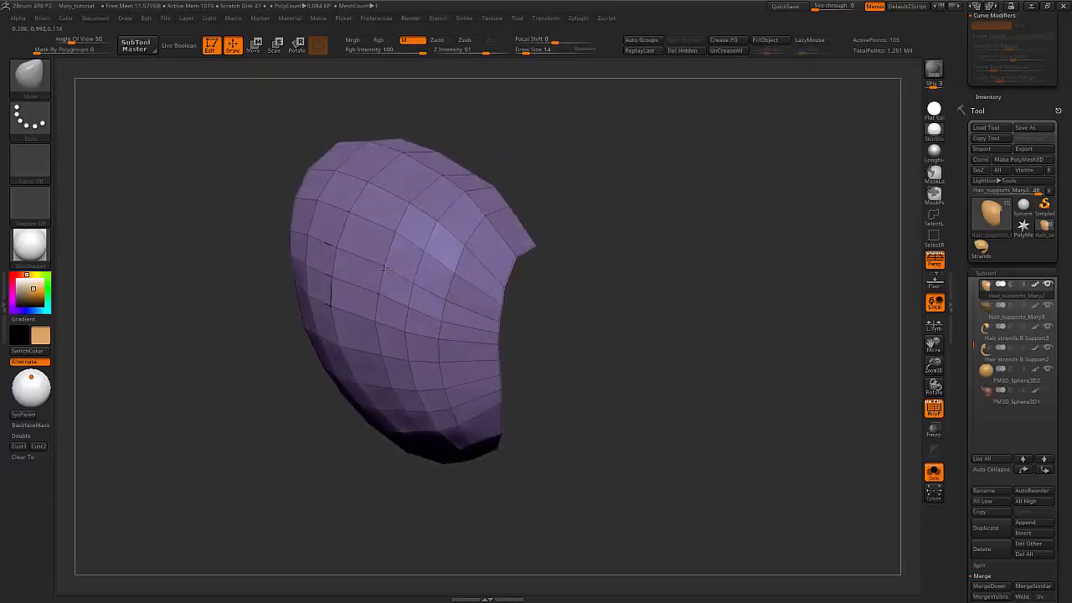
mouse_move(609, 242)
left_mouse_down()
mouse_move(563, 220)
mouse_move(611, 192)
mouse_move(581, 131)
mouse_move(406, 263)
left_mouse_up()
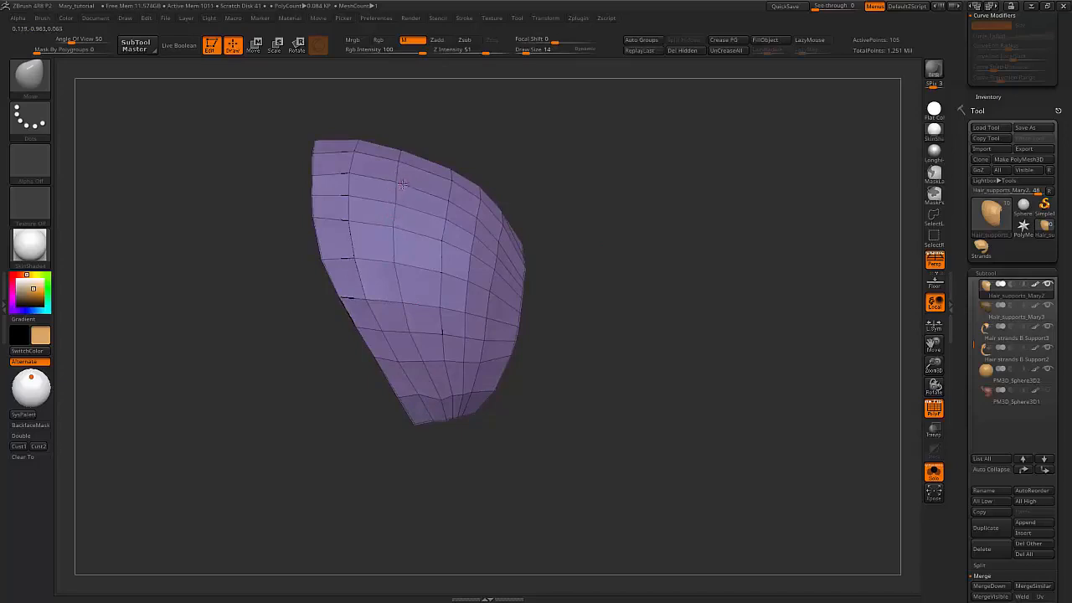
left_click_drag(512, 170, 549, 137)
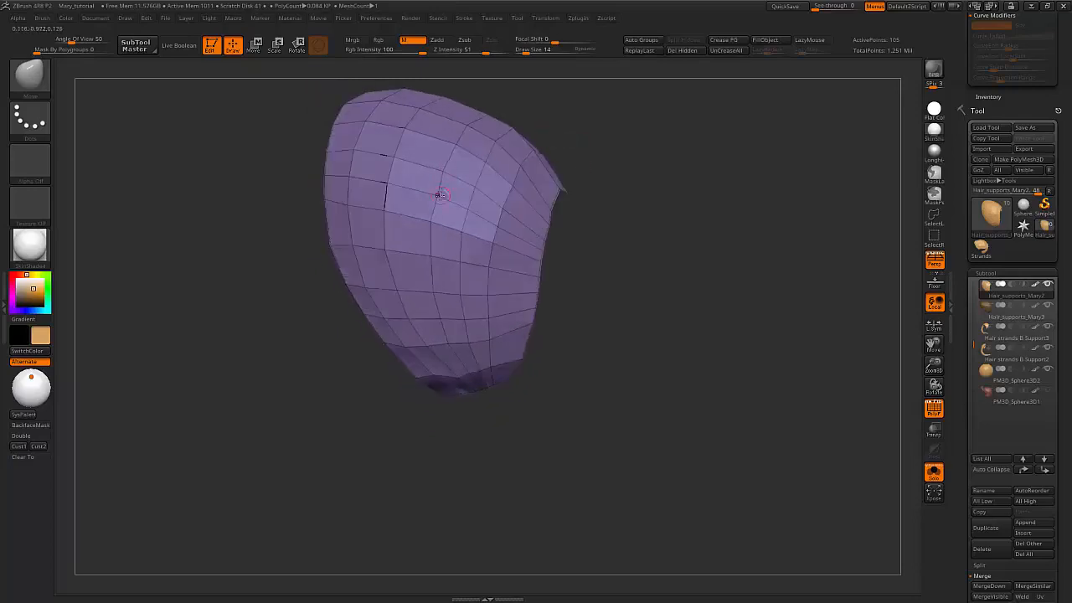
Step: Set the ZModeler edge action to Crease with the EdgeLoop Complete target
key("b")
key("z")
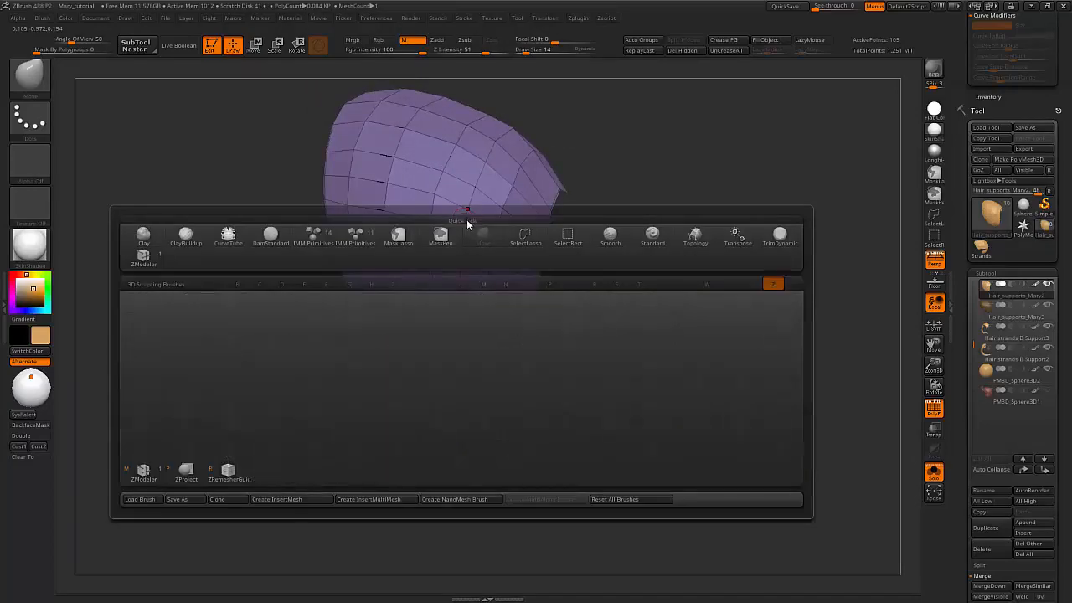
key("m")
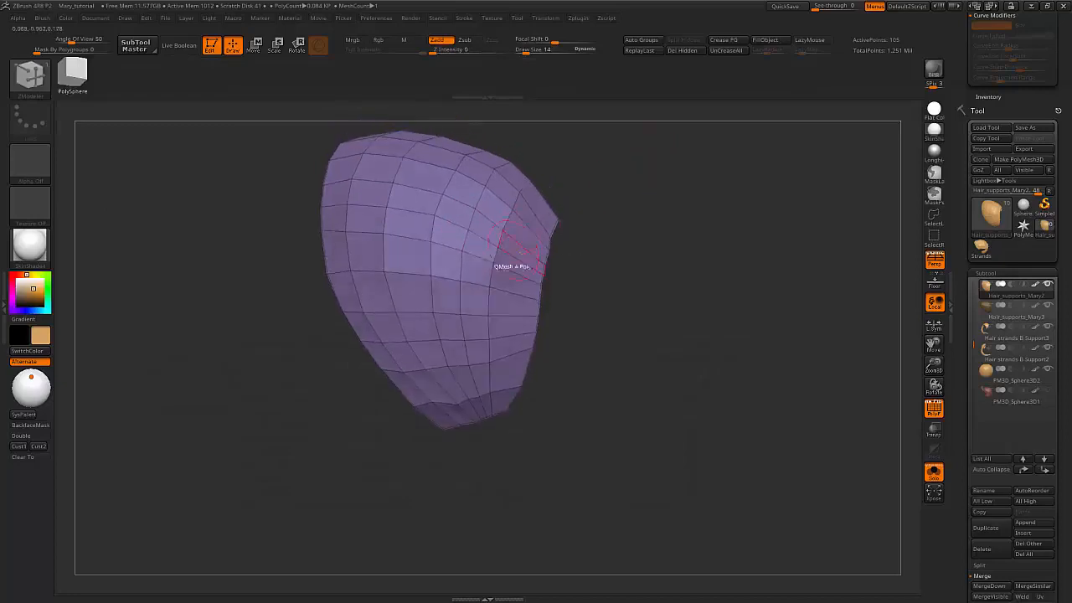
key("space")
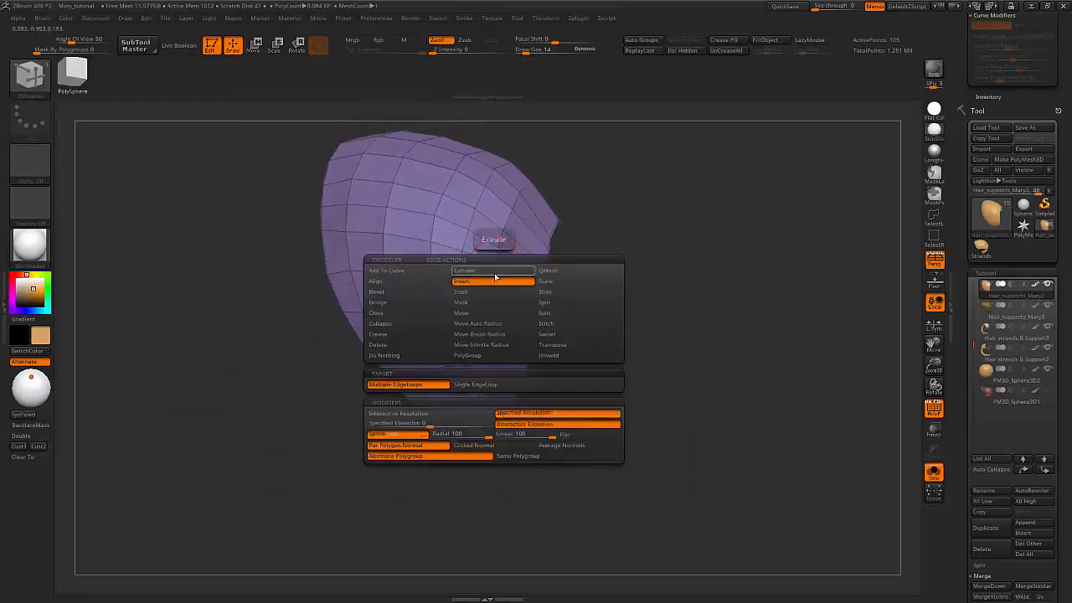
left_click(383, 335)
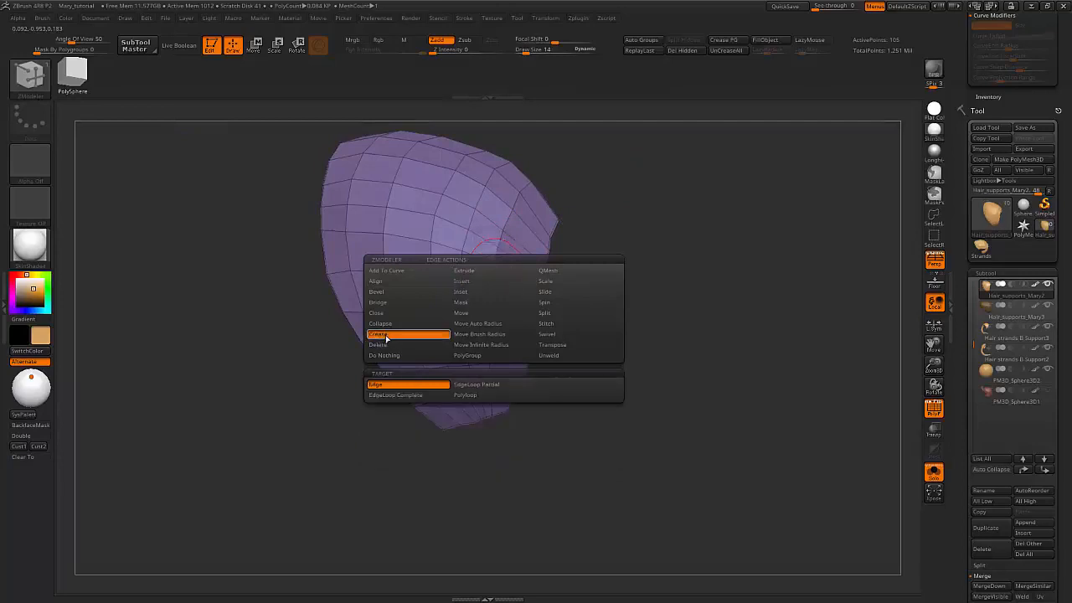
left_click(391, 399)
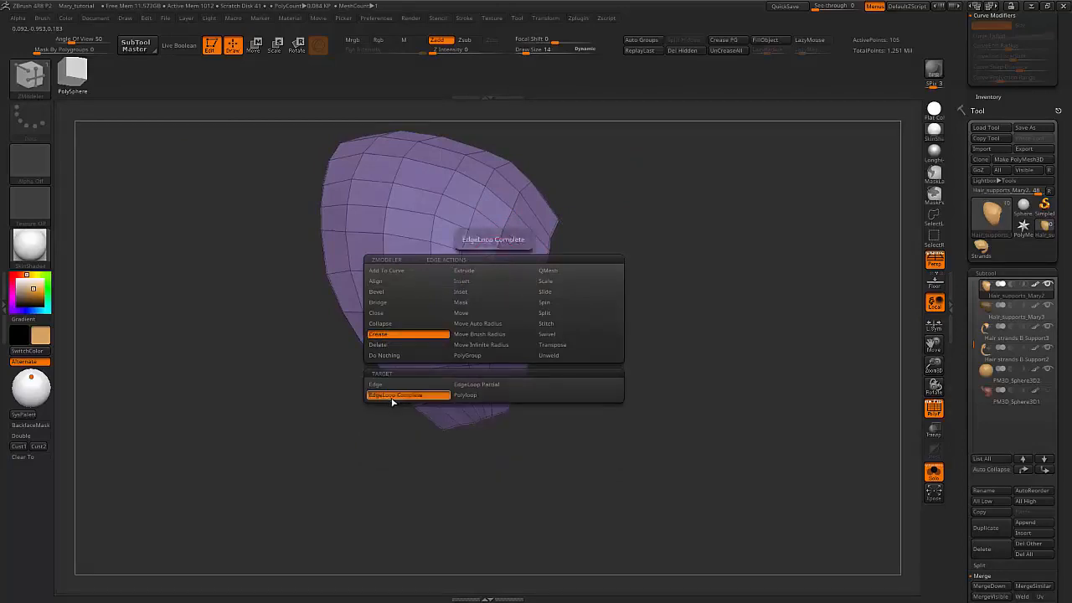
Step: Crease the complete lengthwise edge loops running toward the bun, and show the whole character again
left_click_drag(613, 160, 591, 184)
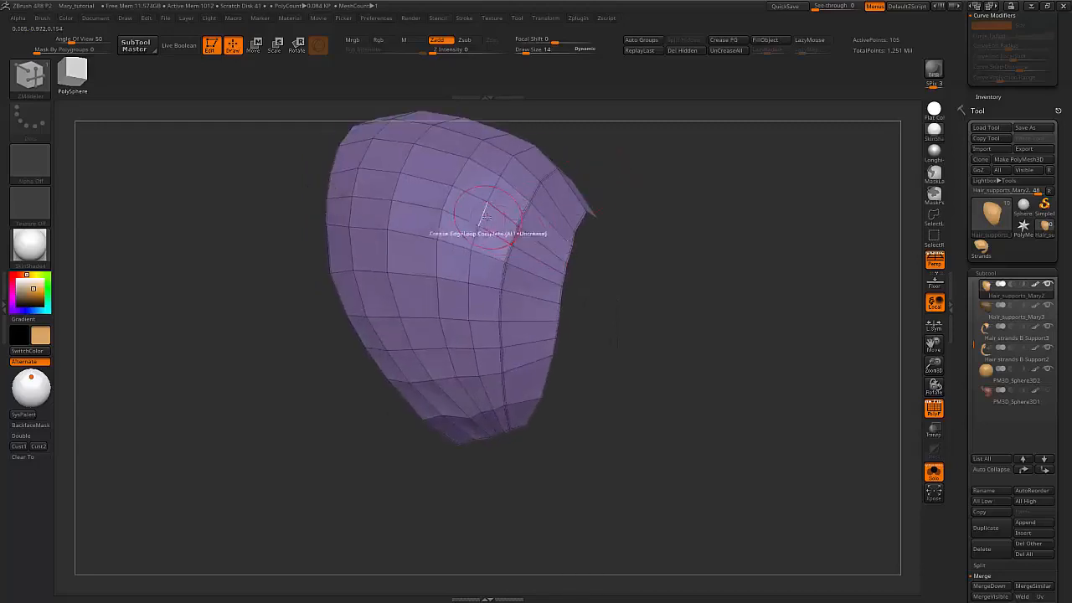
left_click(449, 197)
left_click_drag(325, 390, 375, 393)
left_click(391, 188)
left_click(338, 181)
left_click_drag(645, 163, 618, 213)
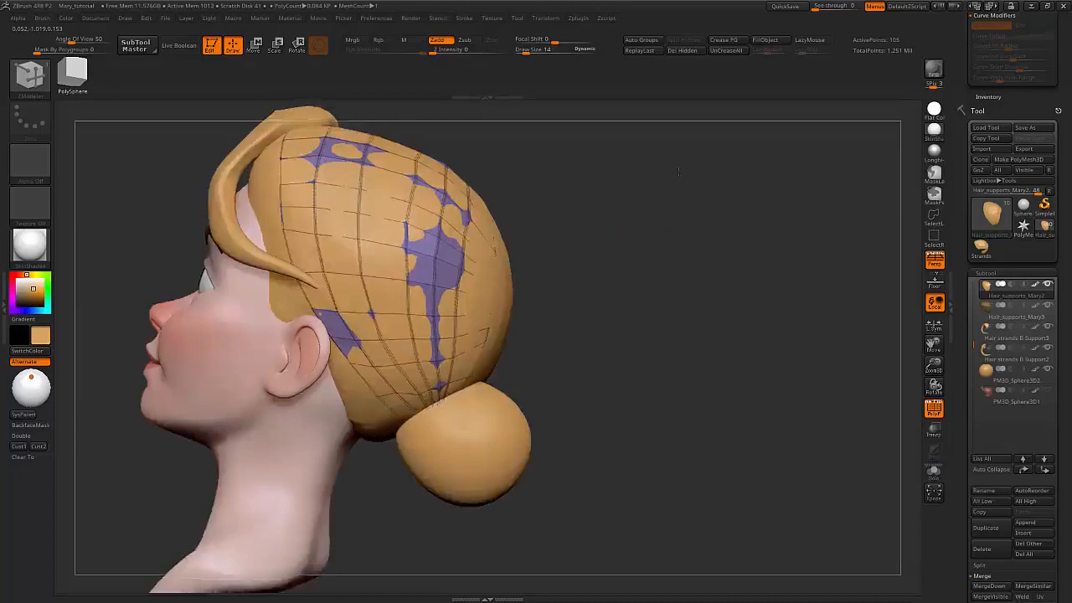
Step: Select the Hair_supports_Mary1 subtool and check its polygroups in isolation, restoring full visibility with the rest of the character
left_click_drag(469, 192, 526, 187)
left_click(454, 183, "alt")
left_click_drag(634, 181, 585, 177)
key("alt+s")
left_click(475, 248, "ctrl+shift")
left_click_drag(563, 228, 620, 193)
left_click(571, 212, "ctrl+shift")
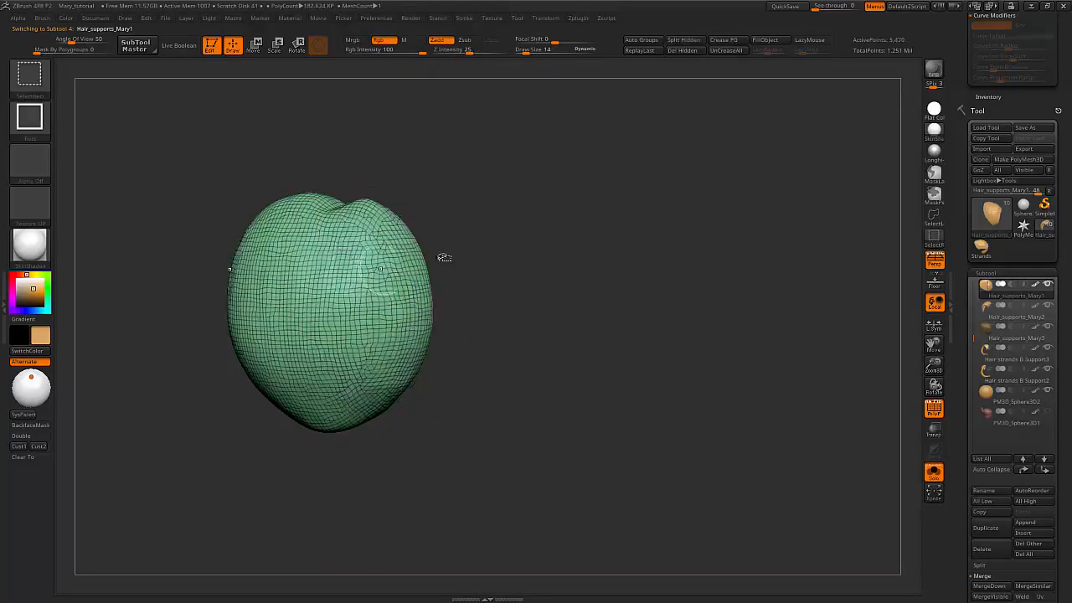
left_click(568, 197, "ctrl+shift")
left_click_drag(573, 194, 574, 180)
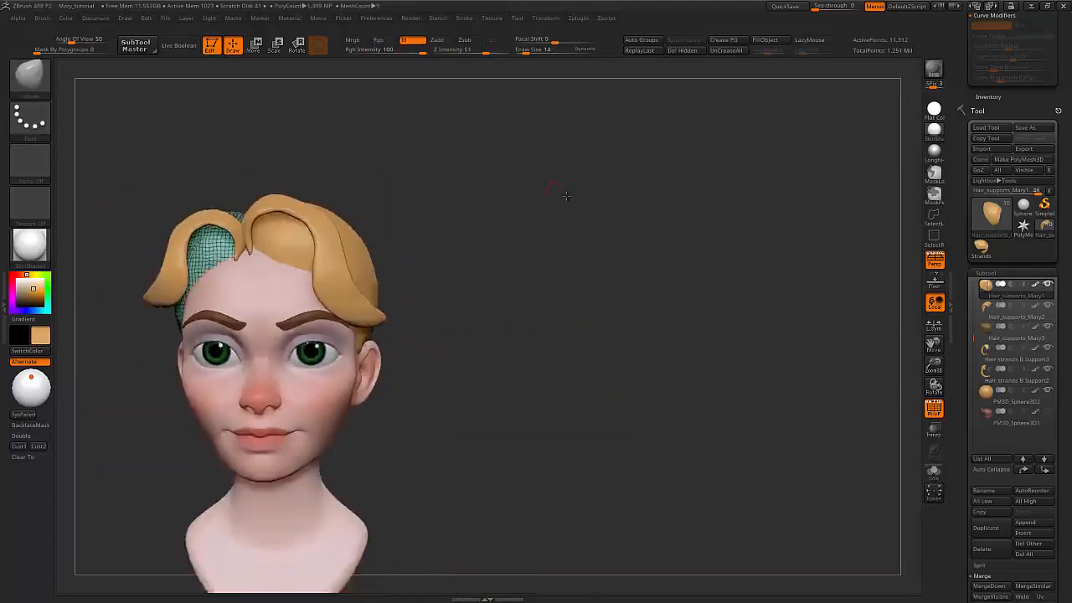